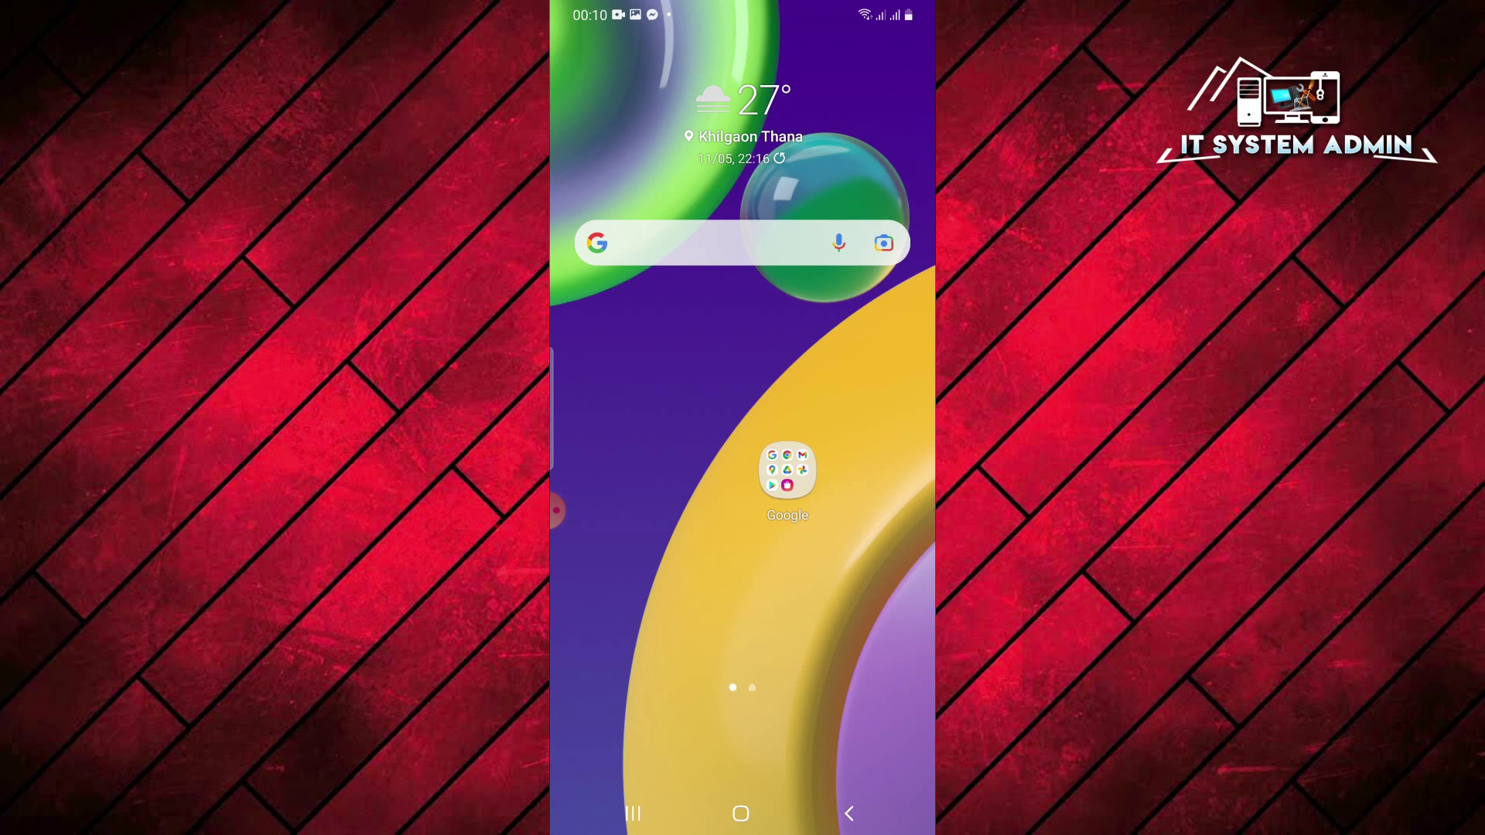
From the app drawer, reach Settings > Connections > Wi-Fi and the Wanderland network's details.
drag(742, 638, 743, 291)
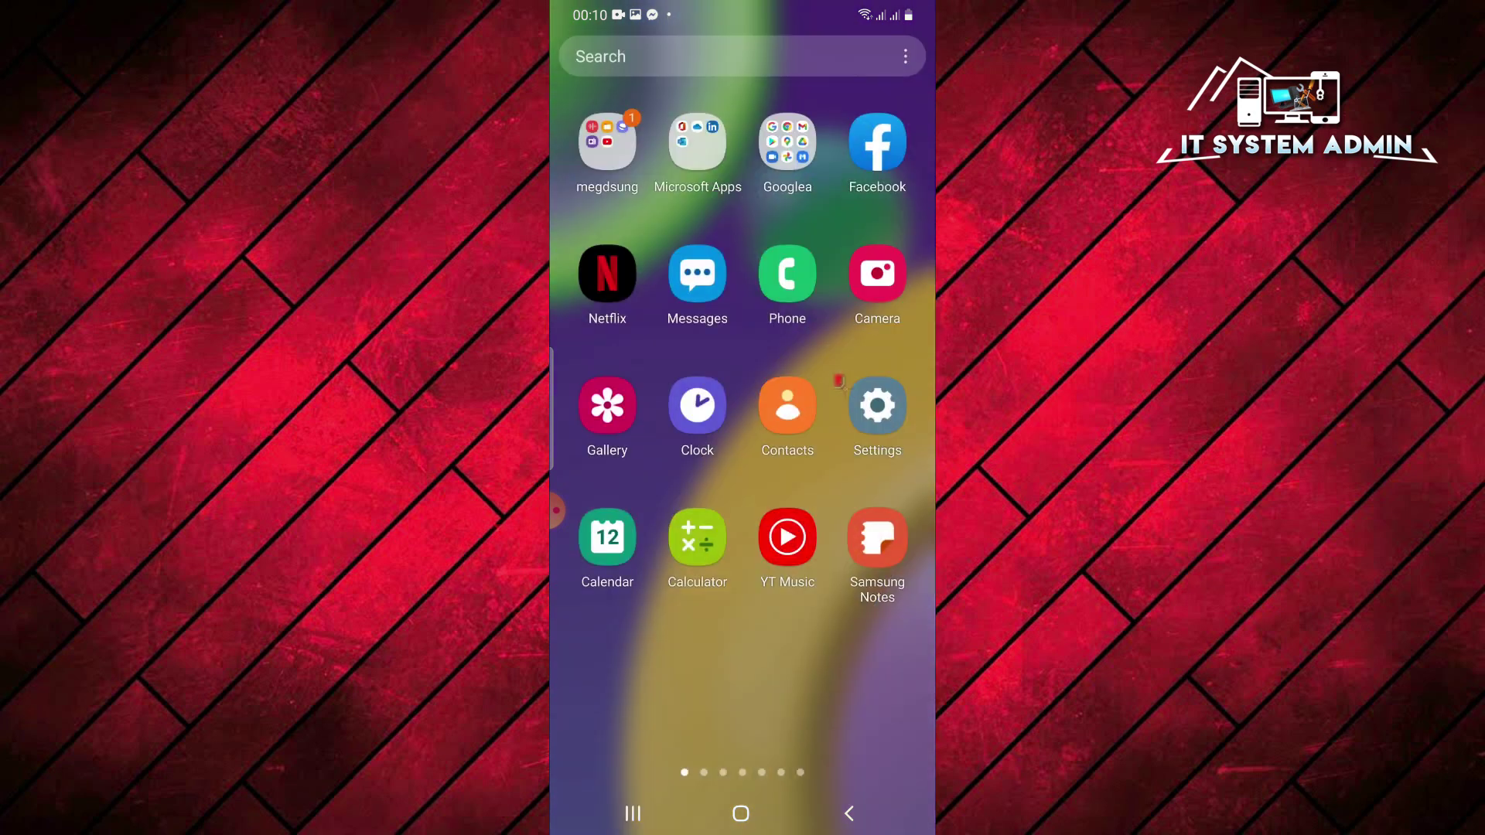
click(877, 404)
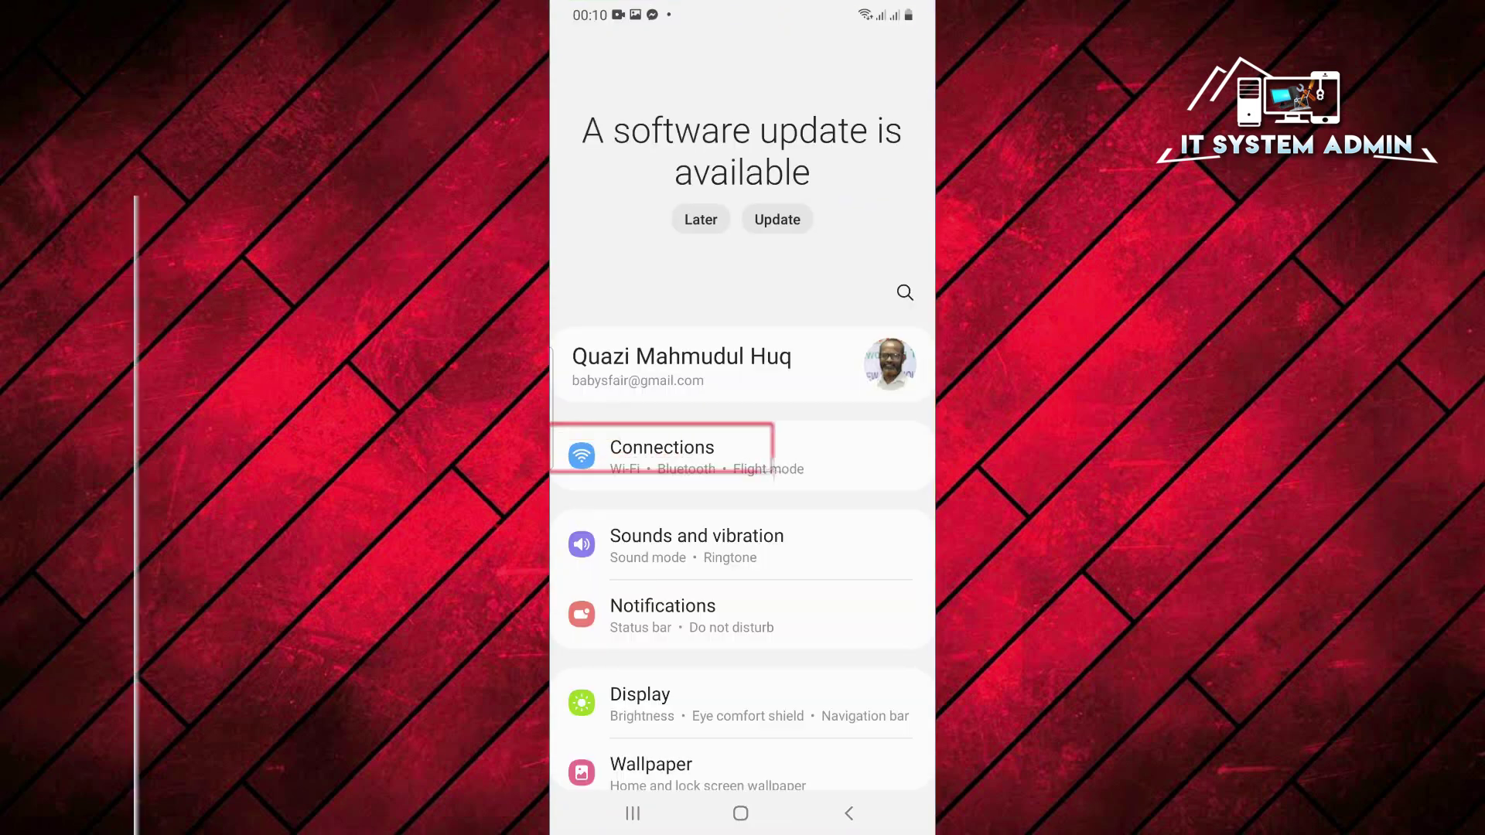
click(674, 458)
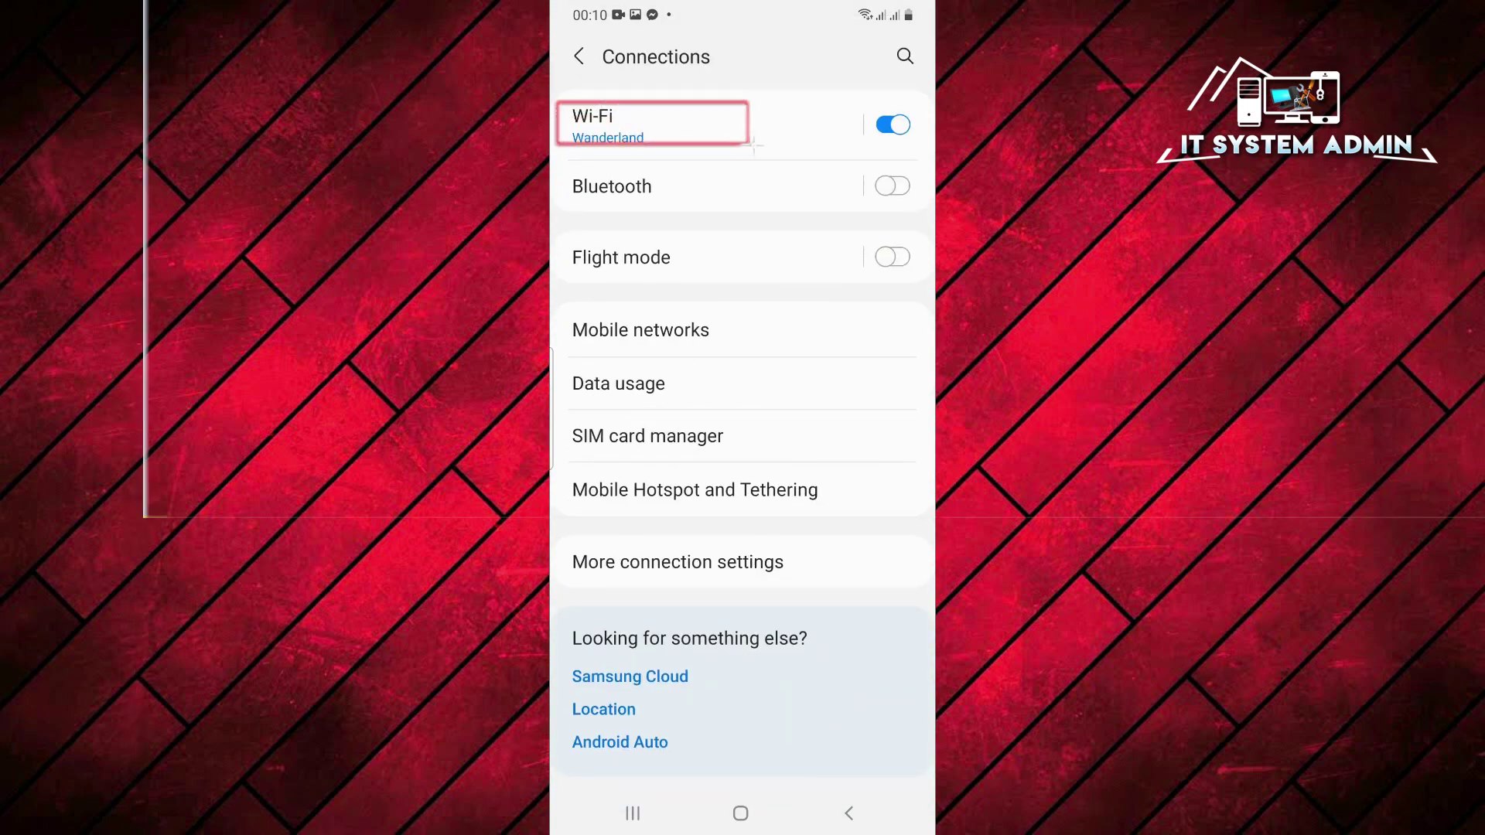
click(650, 128)
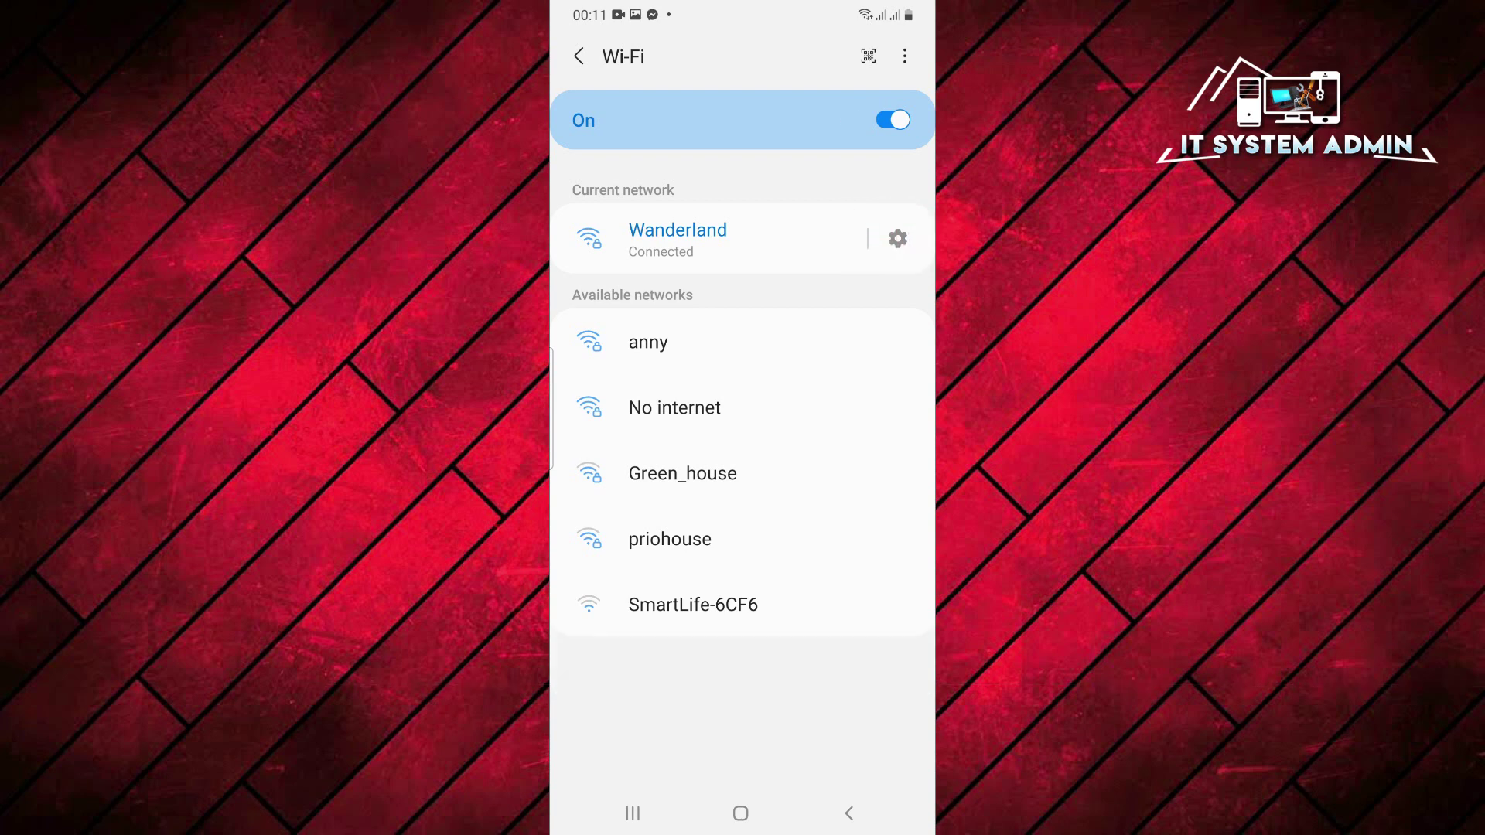
click(897, 237)
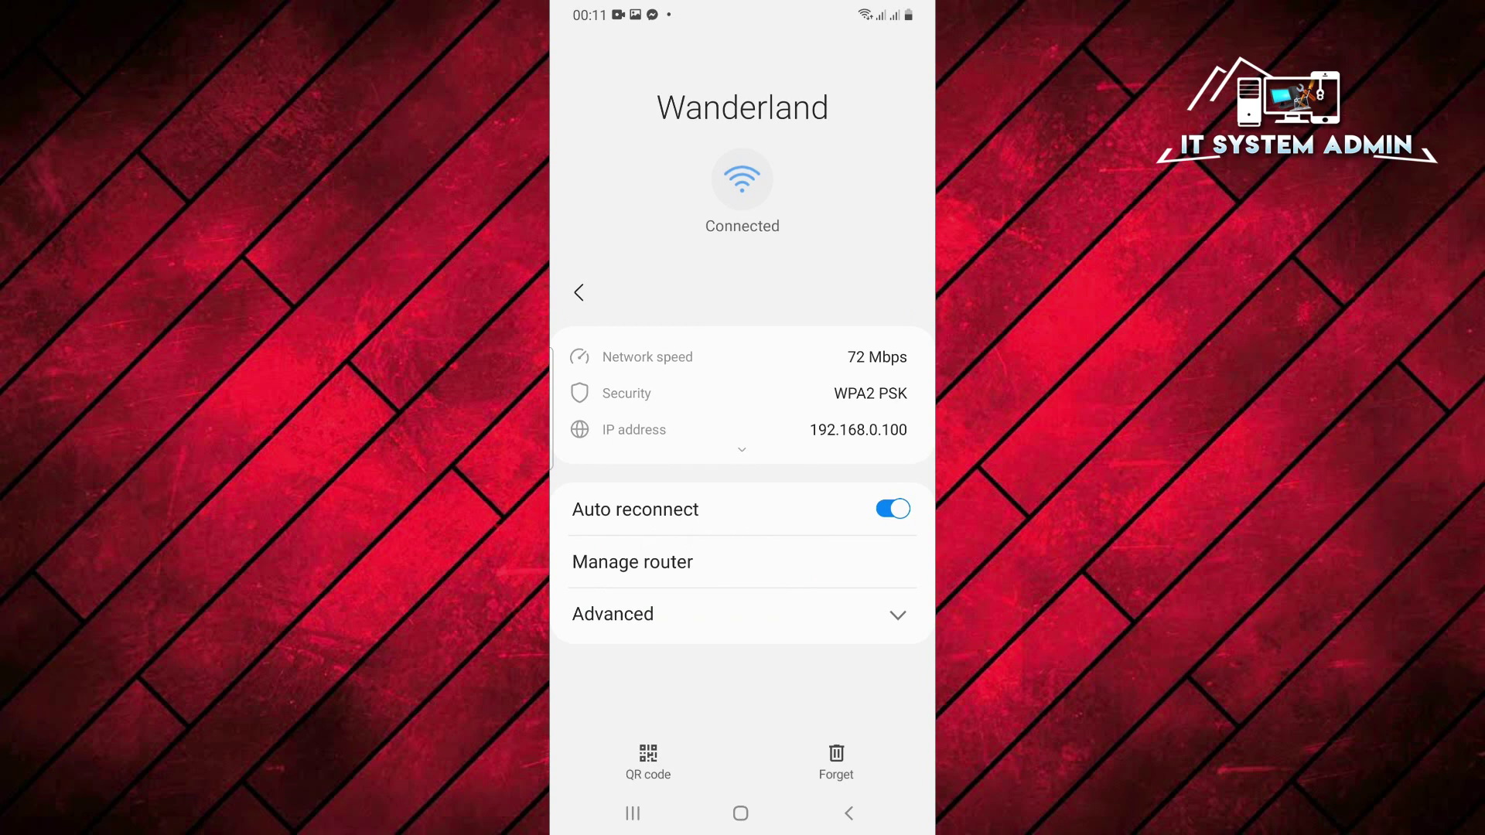
Launch Manage router and sign in to the admin page at 192.168.0.1.
click(632, 561)
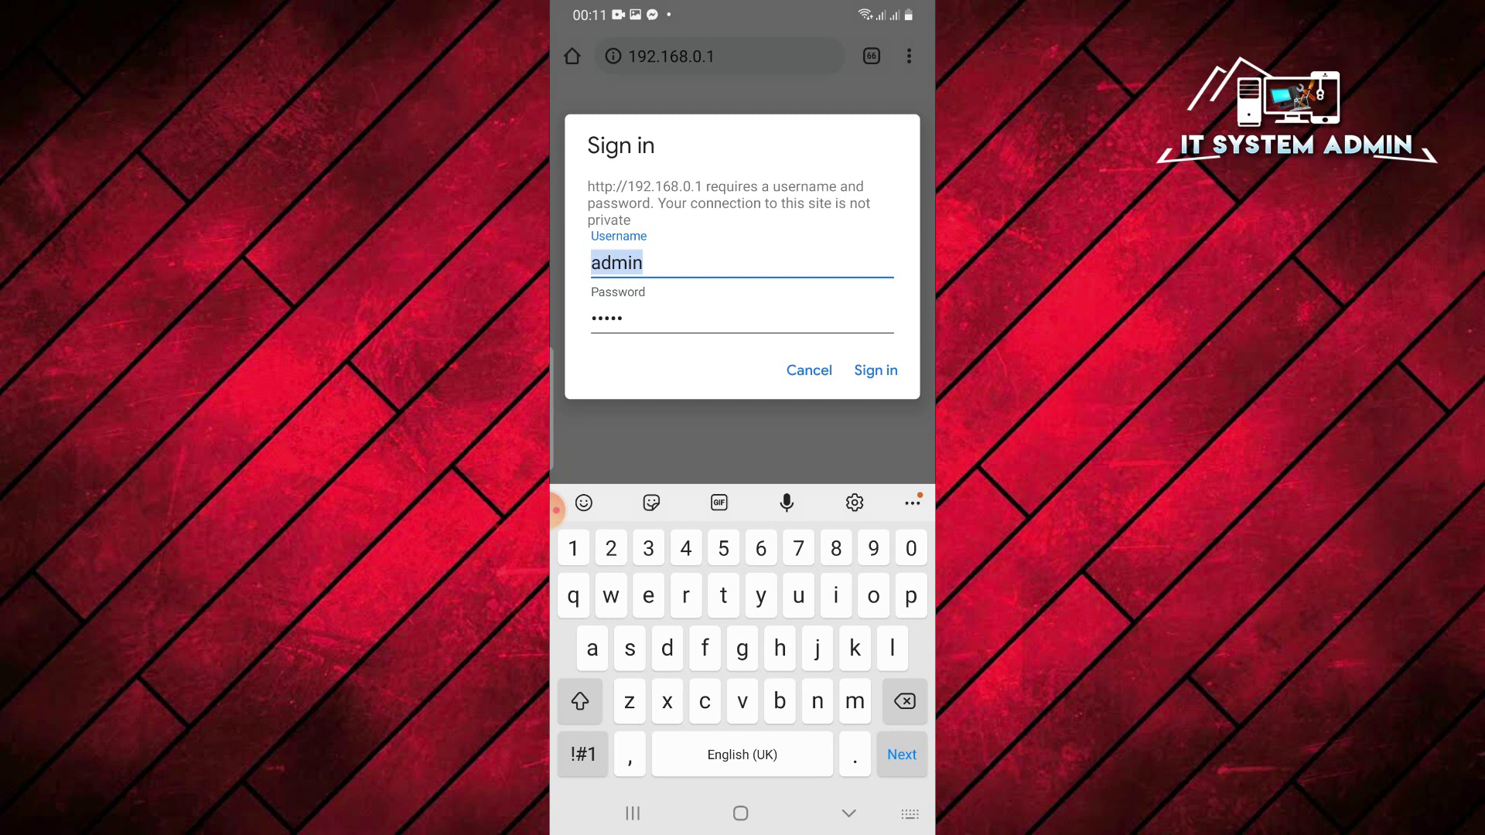
click(877, 370)
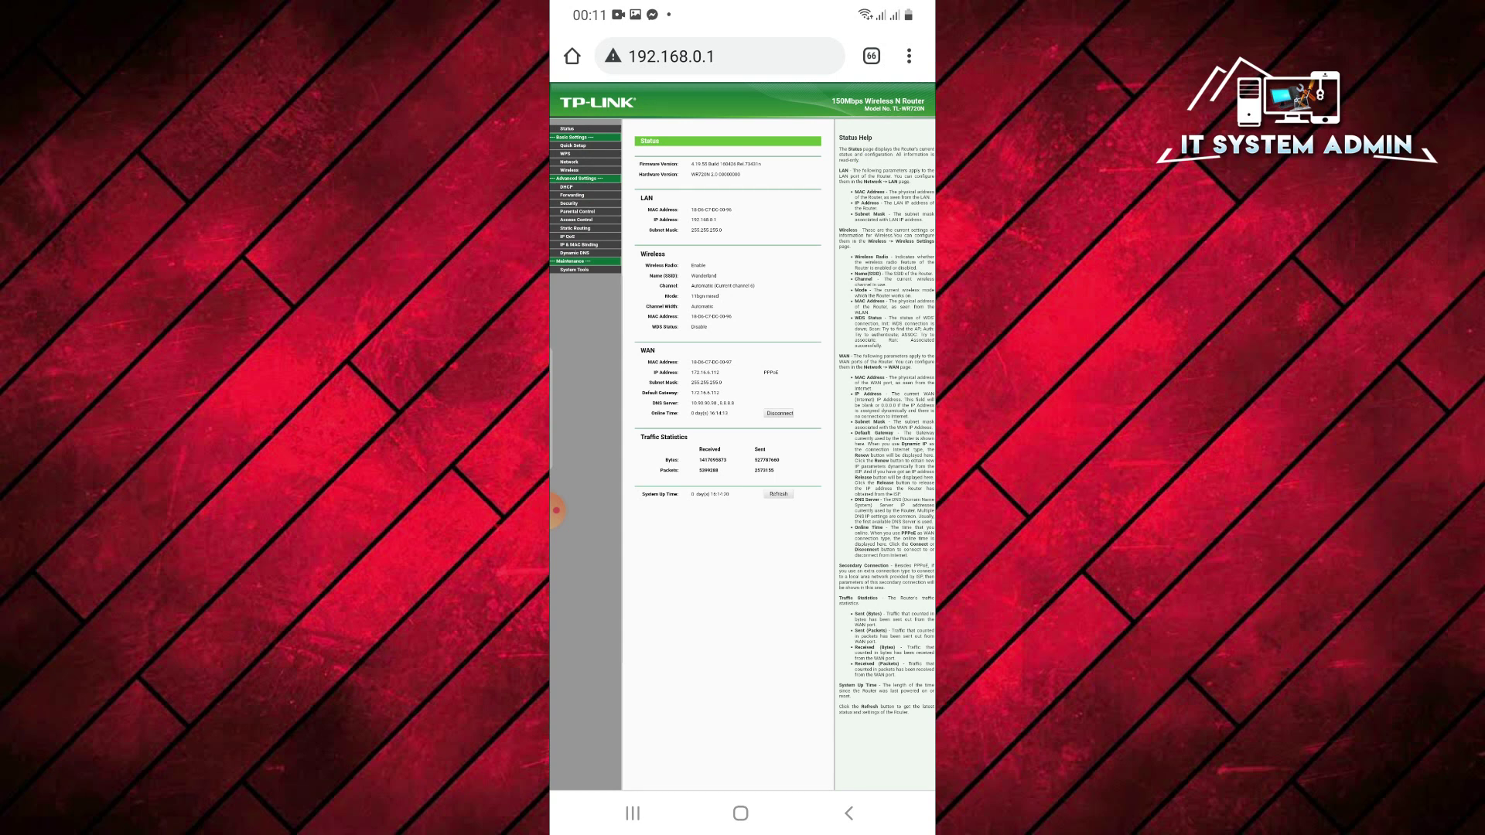
scroll(555, 510, up, 1)
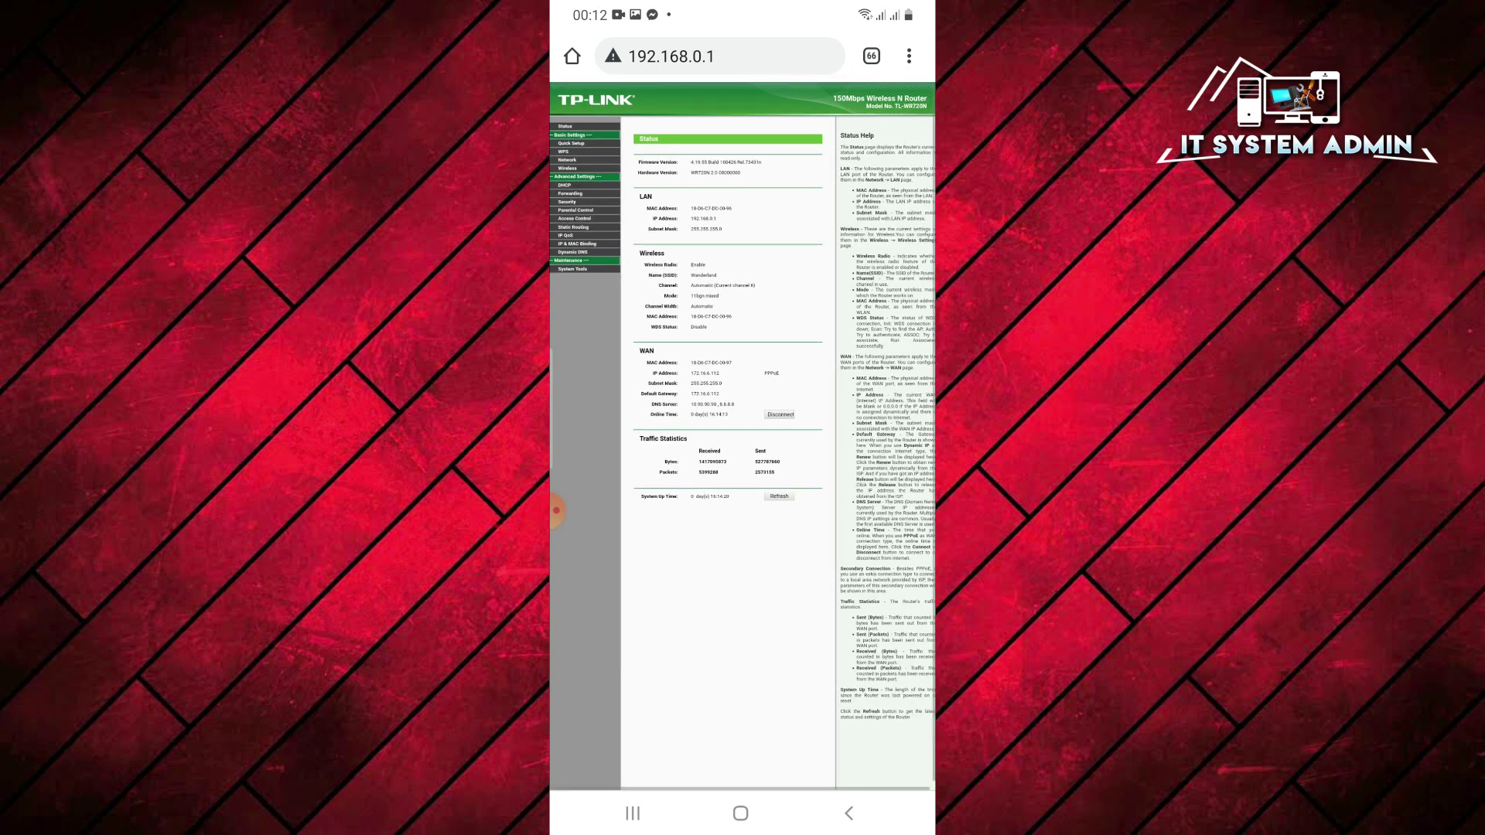
scroll(556, 509, up, 1)
scroll(556, 509, up, 5)
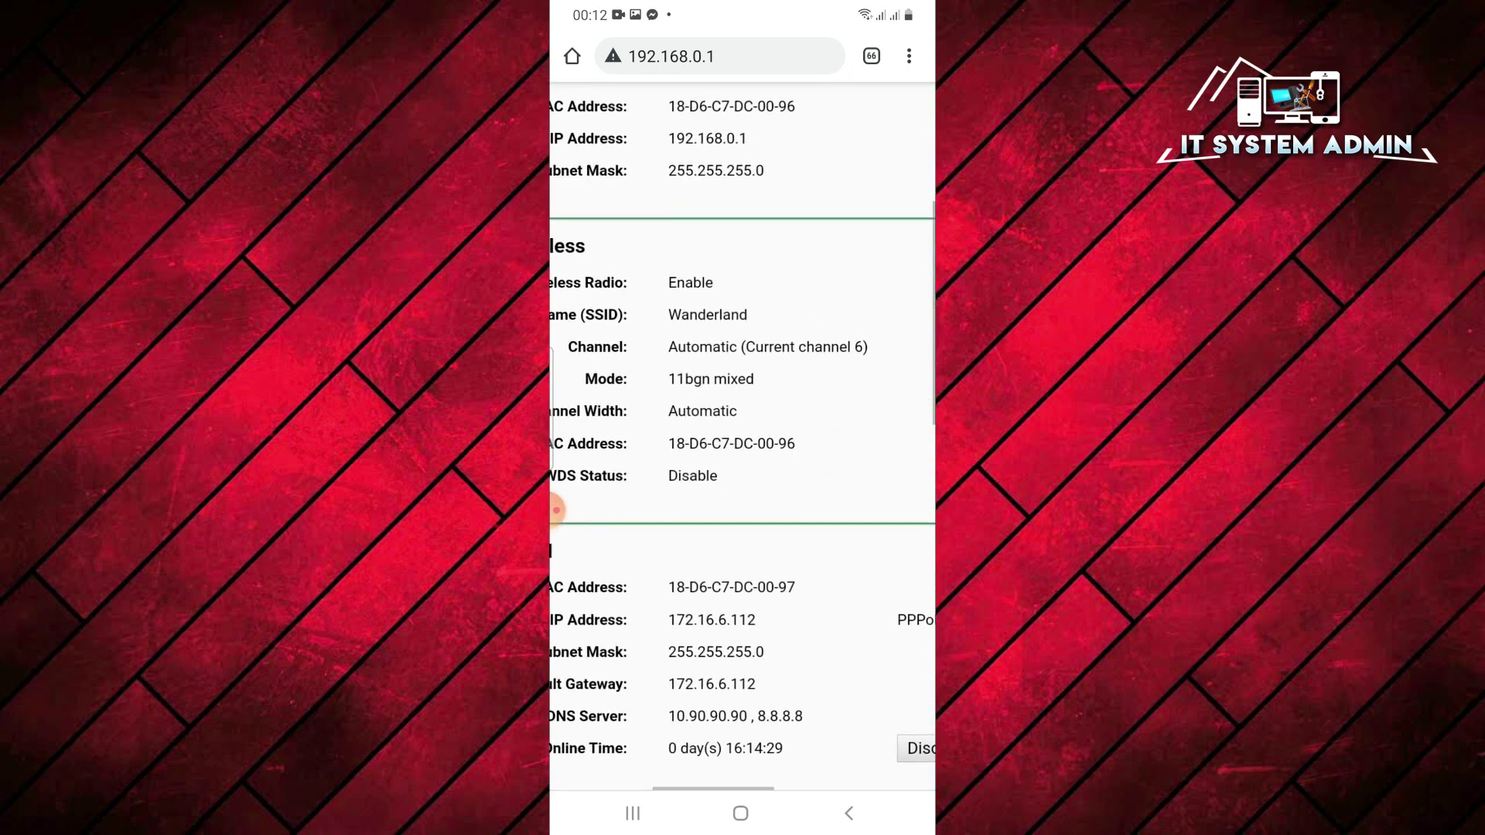
scroll(556, 509, left, 2)
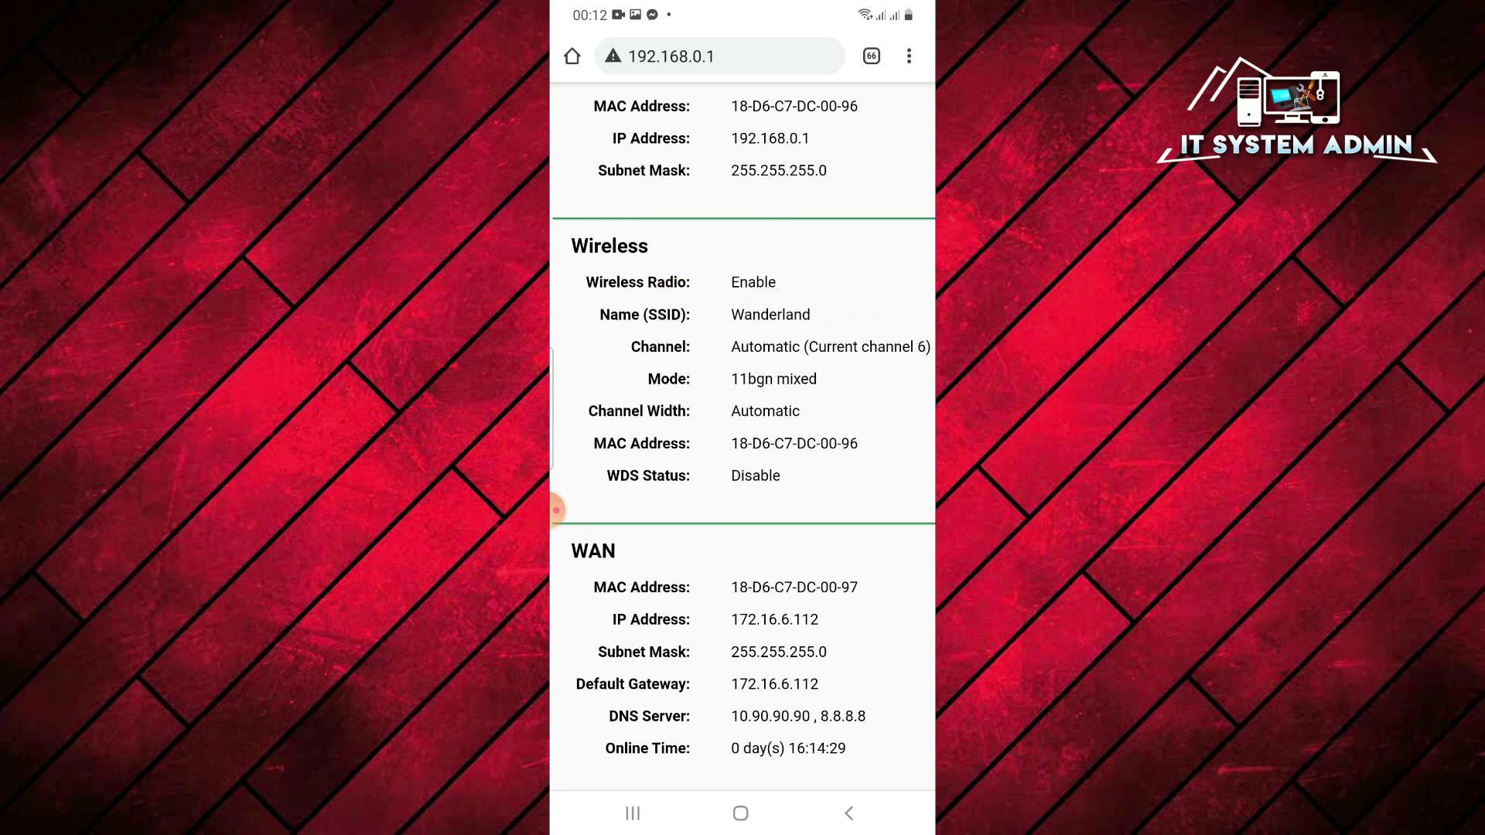
Toggle the router's left navigation menu into view to reach the Wireless section.
click(556, 510)
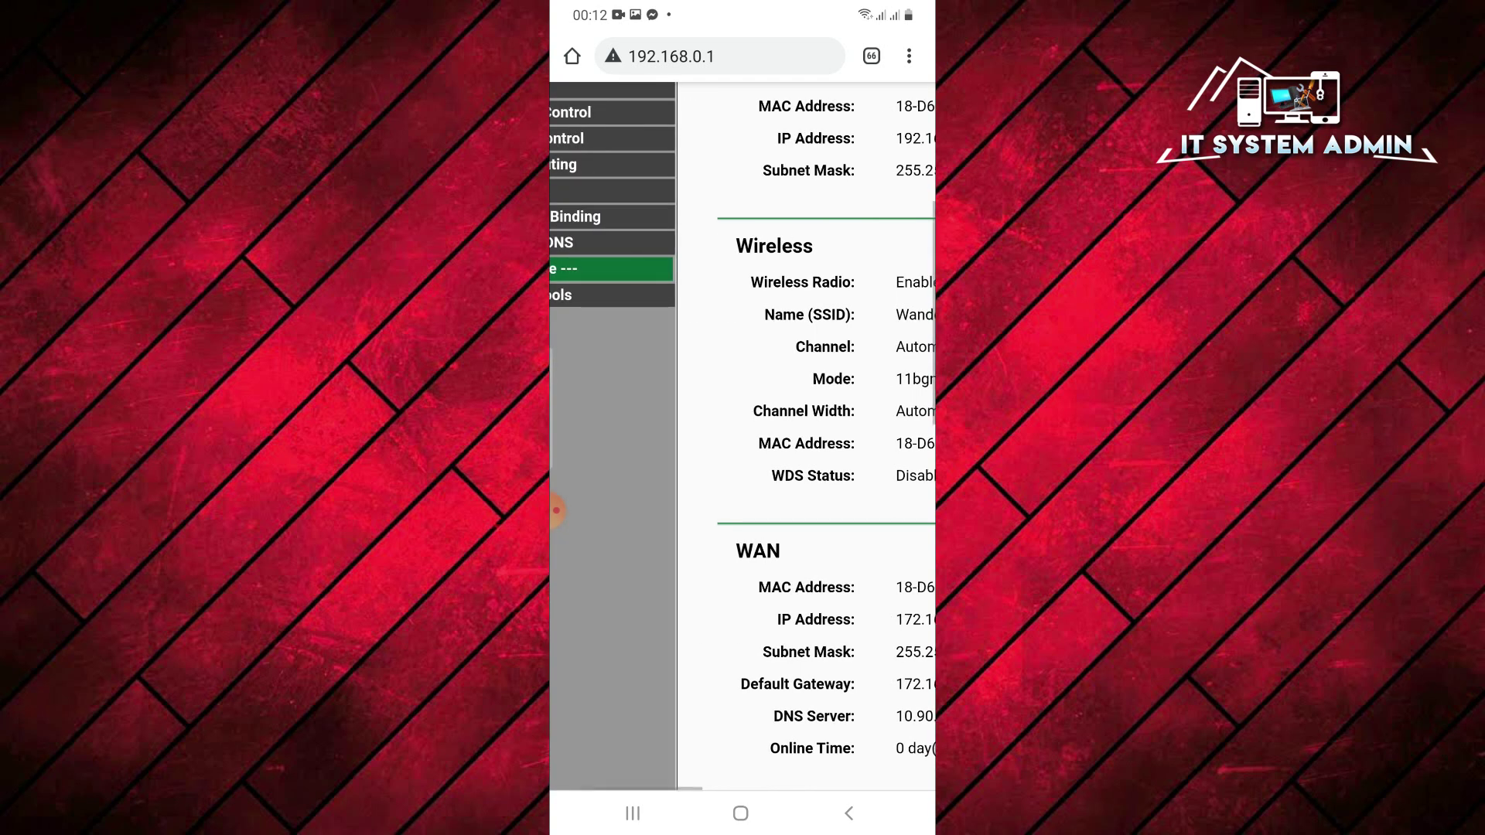
click(555, 511)
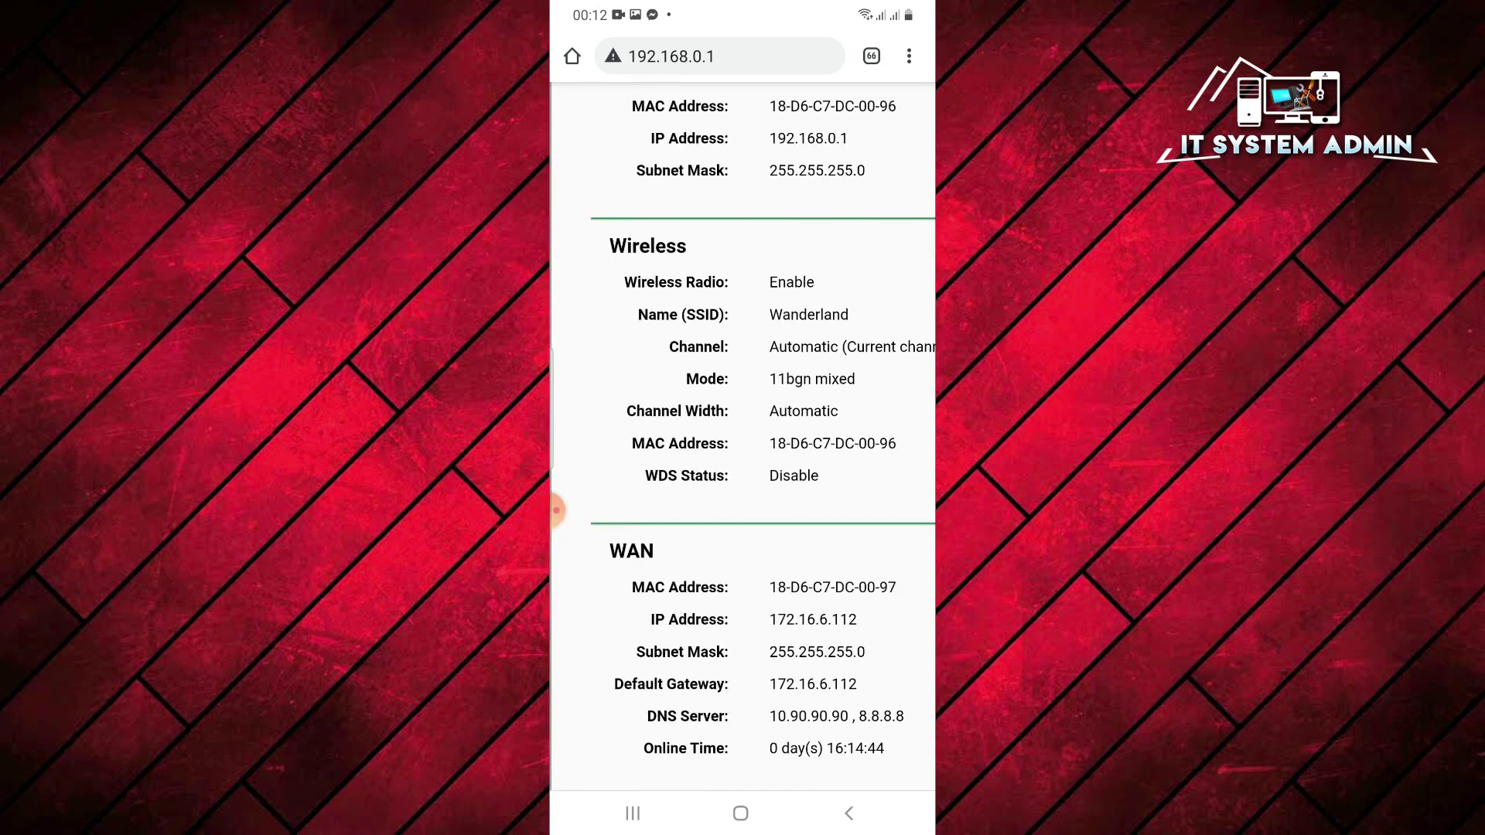
click(556, 511)
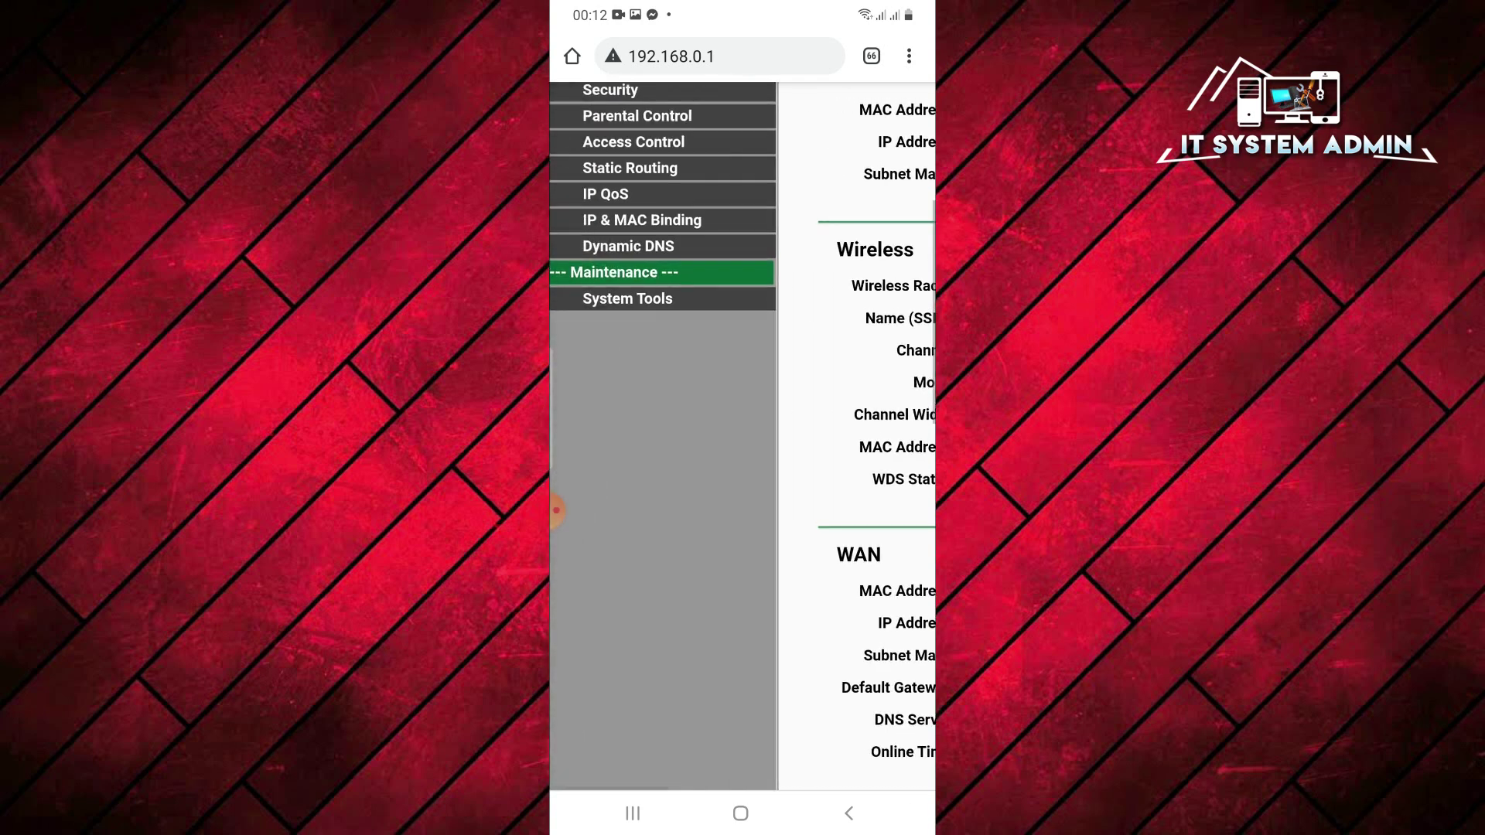
scroll(556, 512, up, 3)
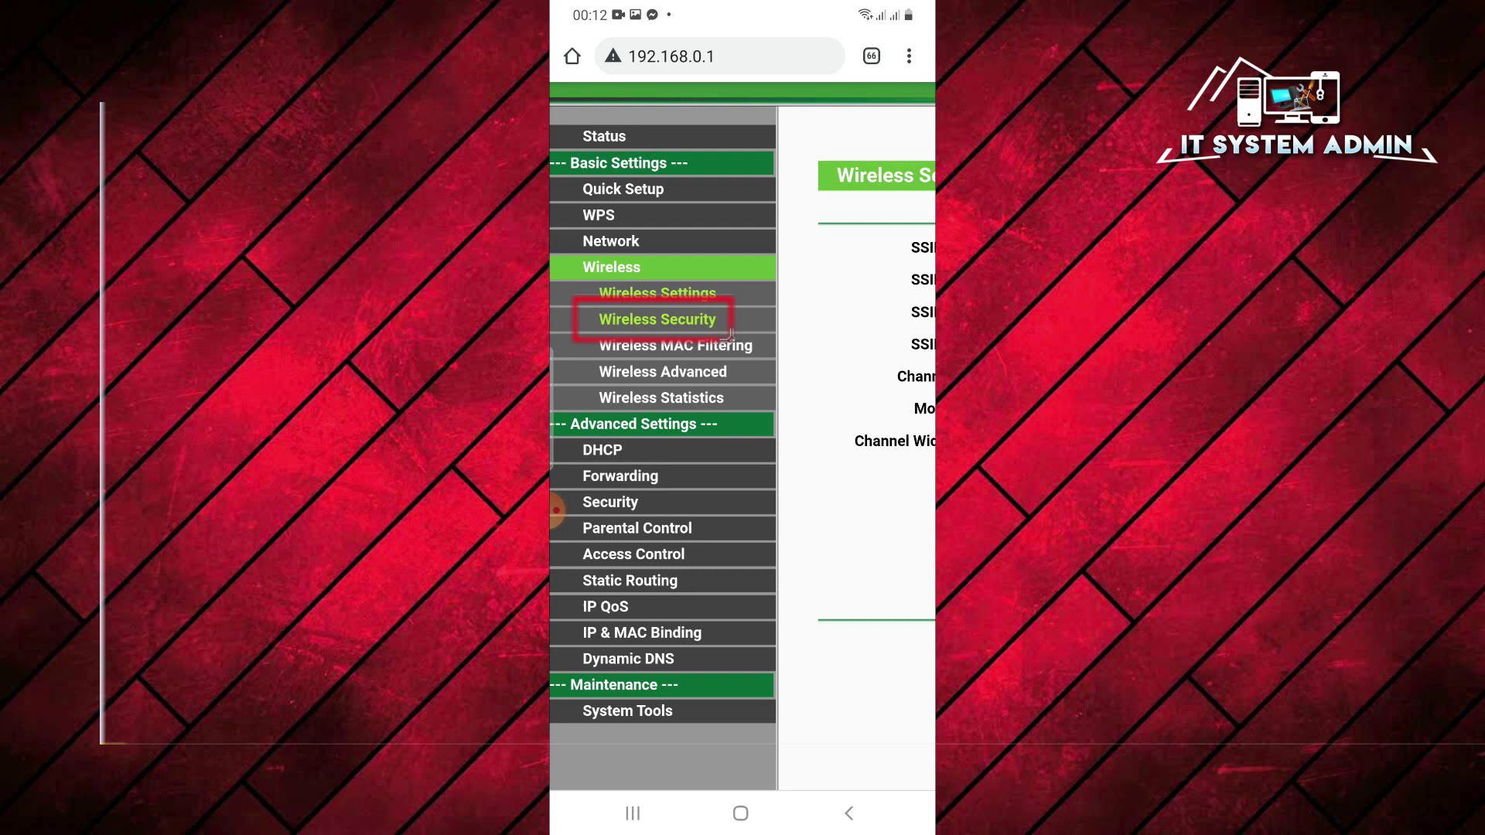
View Wireless Security's WPA2-PSK password, then return to the phone's home screen.
click(658, 319)
scroll(743, 464, right, 5)
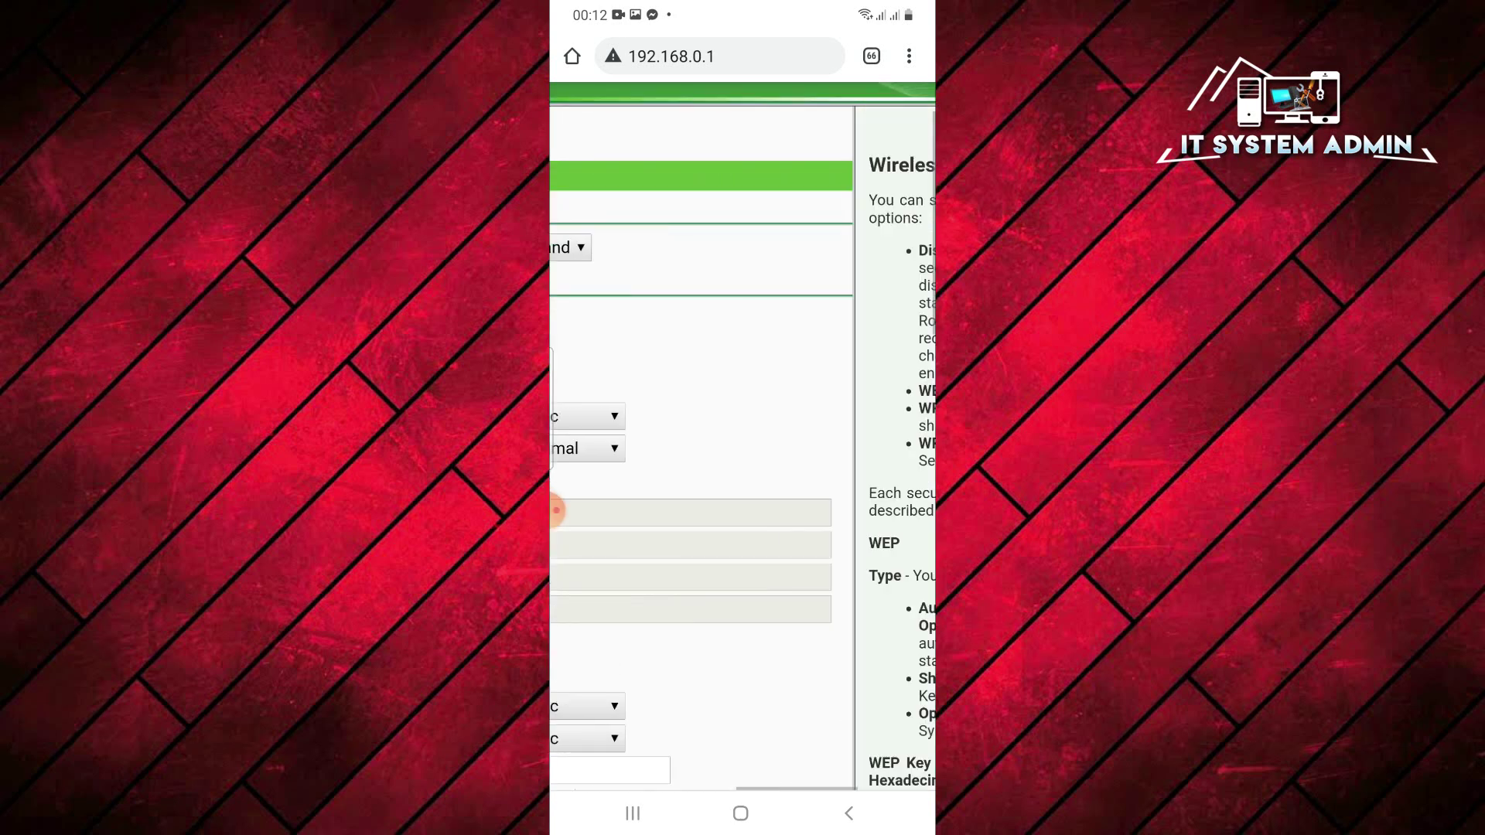
scroll(743, 464, left, 5)
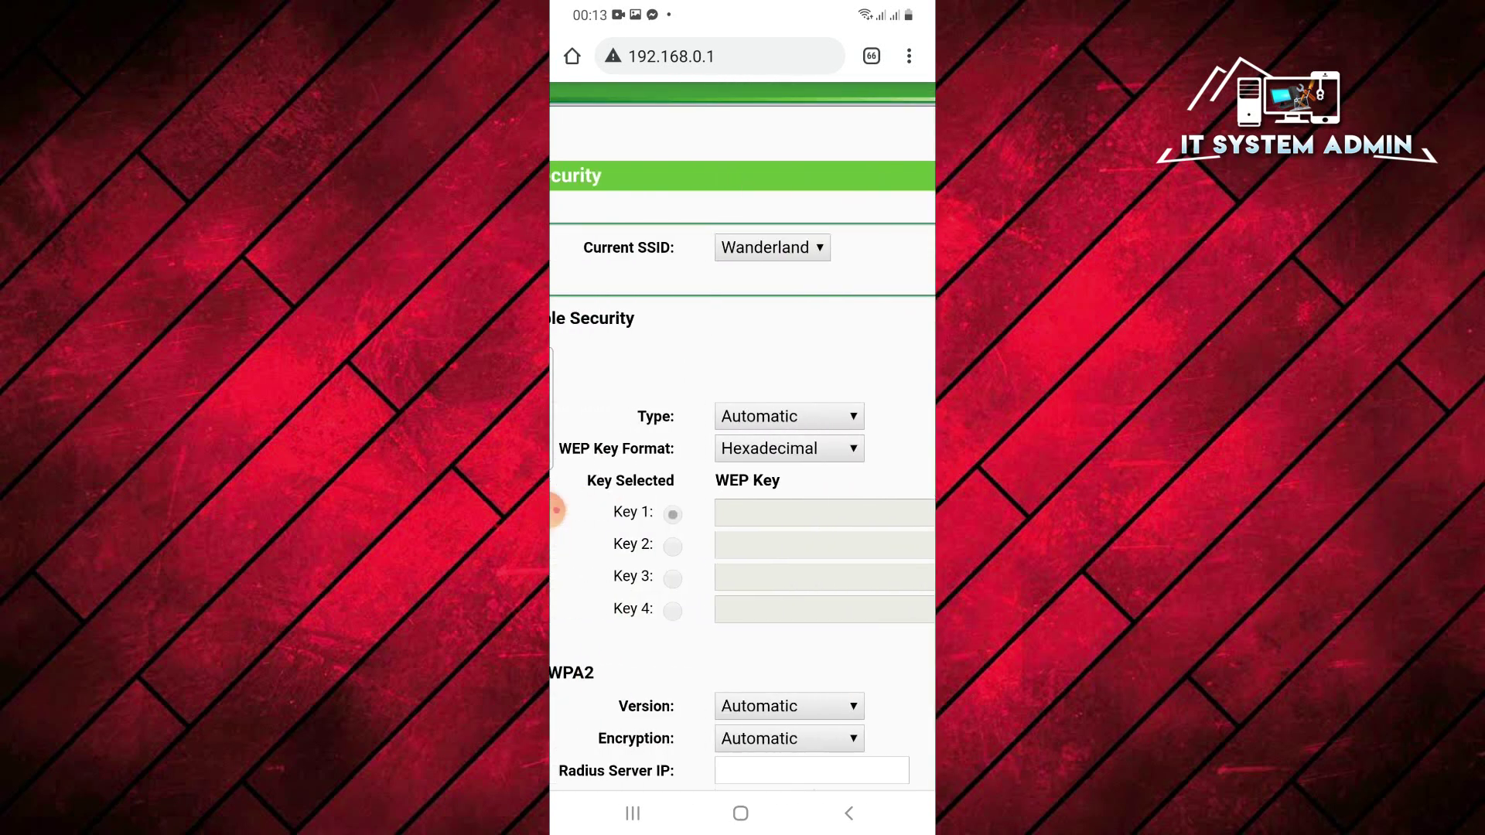
scroll(556, 509, down, 1)
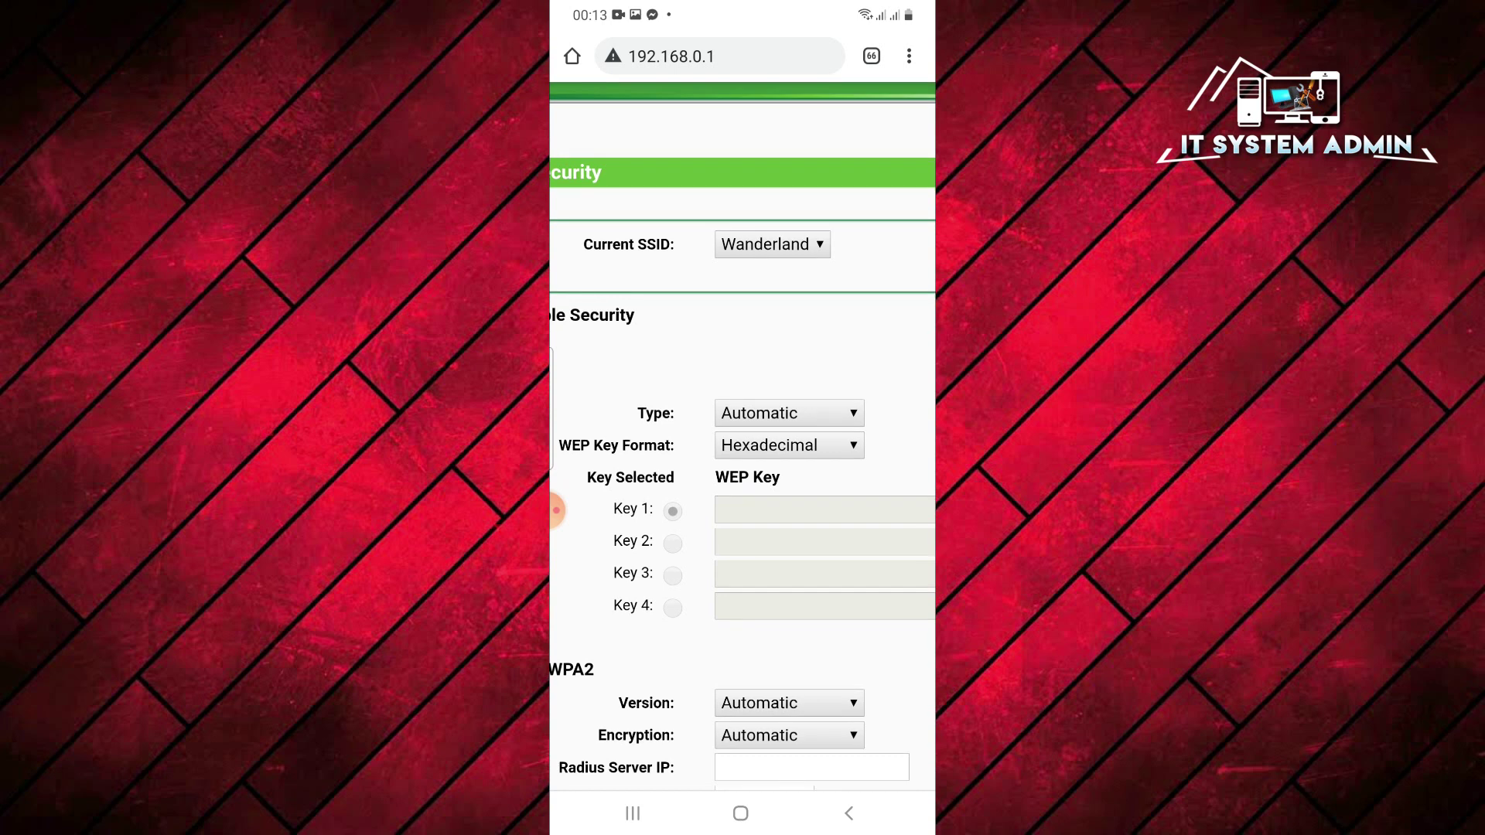
scroll(555, 509, down, 8)
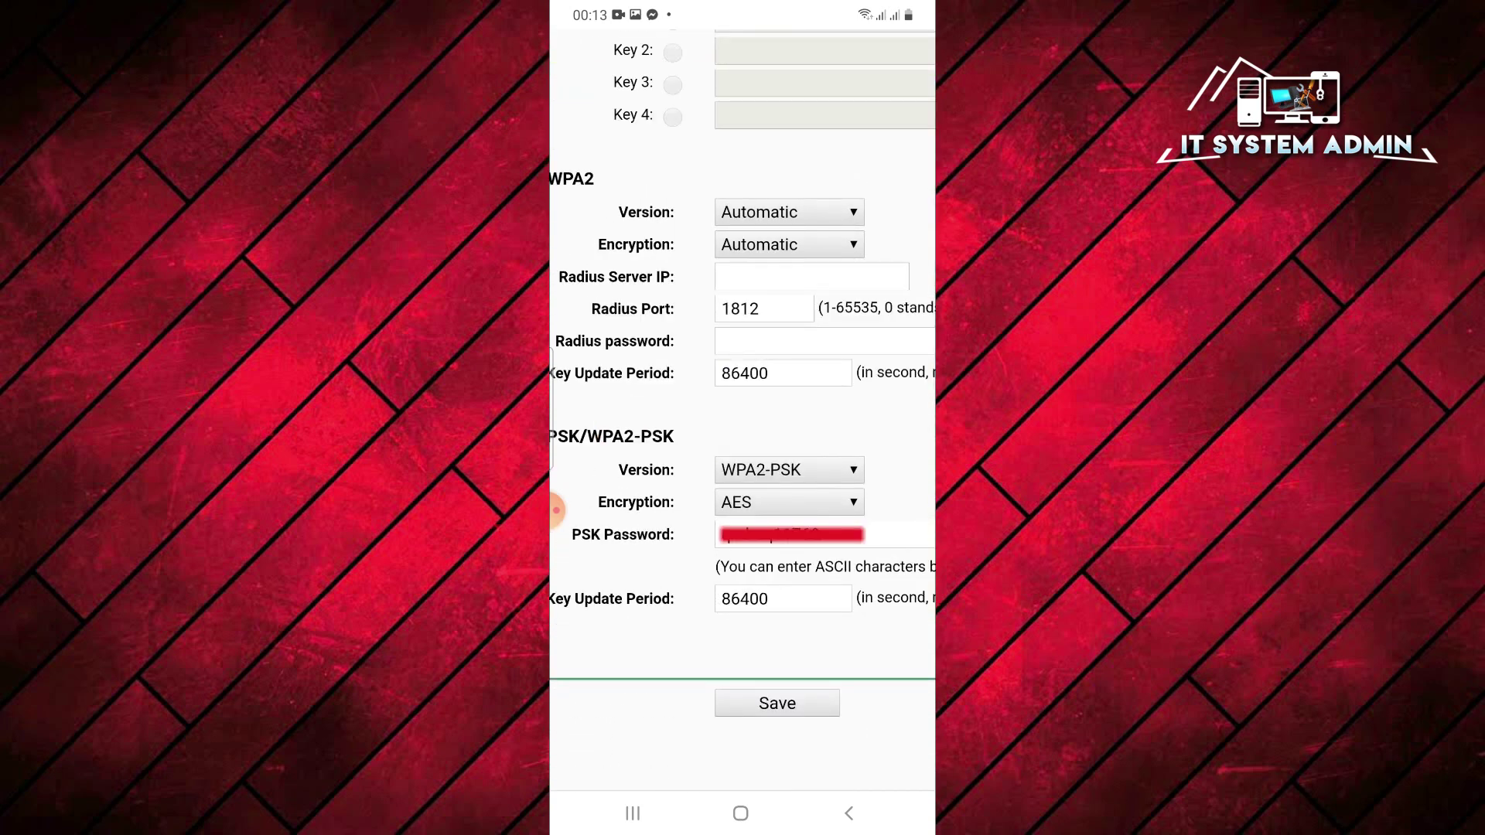
scroll(556, 509, left, 1)
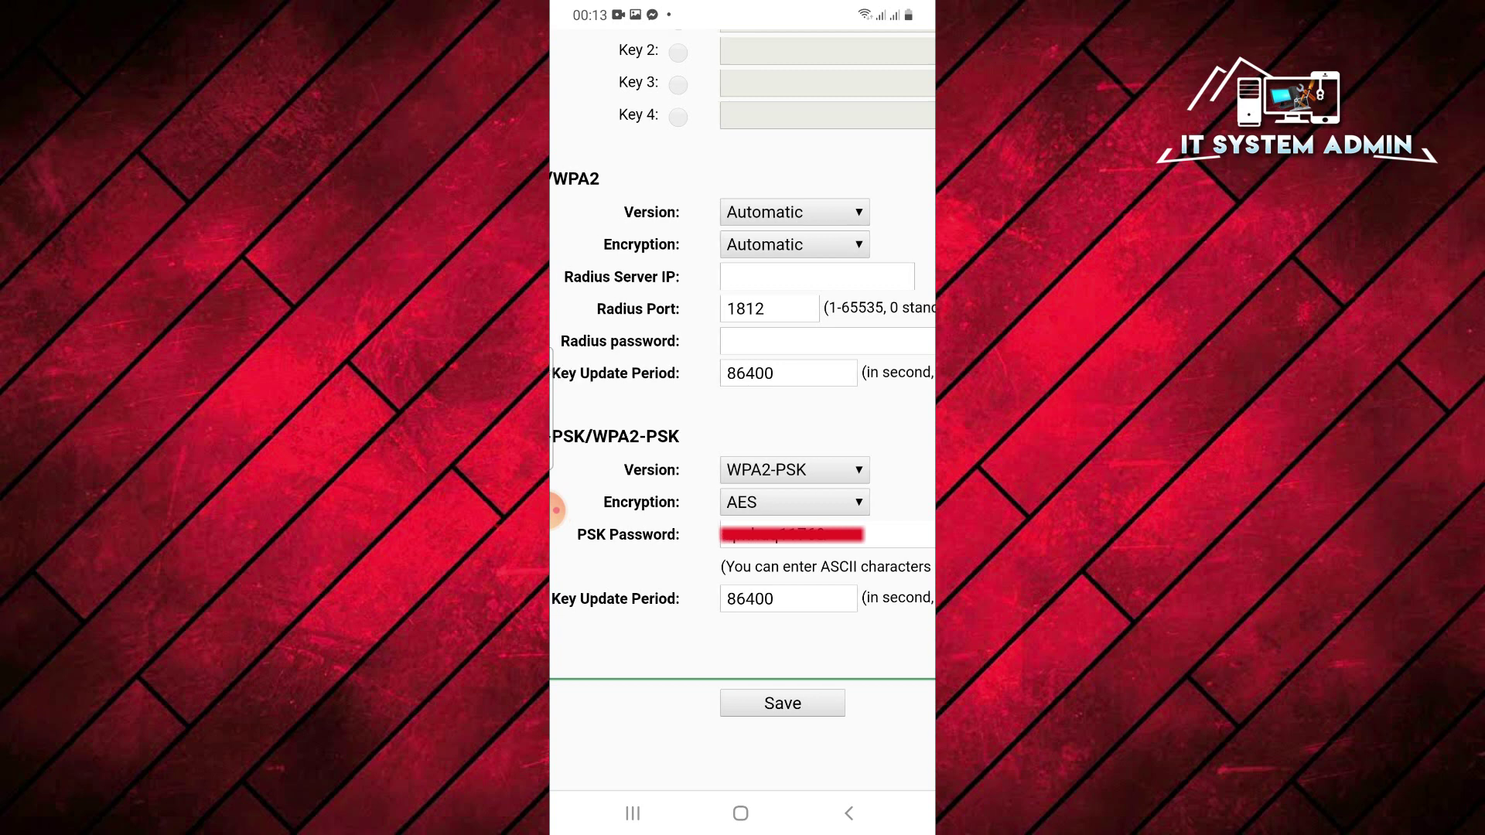
scroll(556, 509, left, 3)
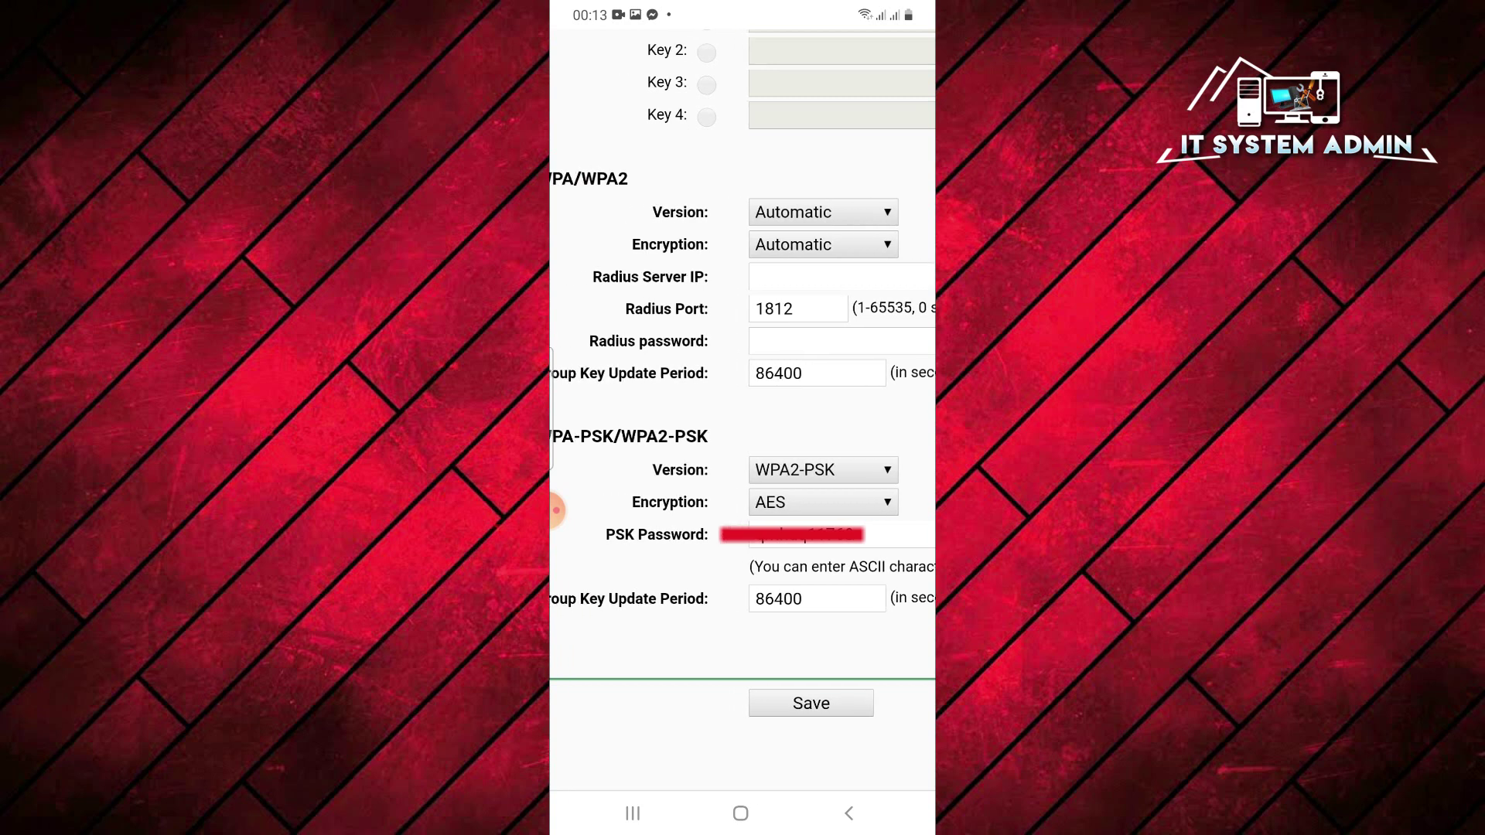
click(848, 813)
click(740, 814)
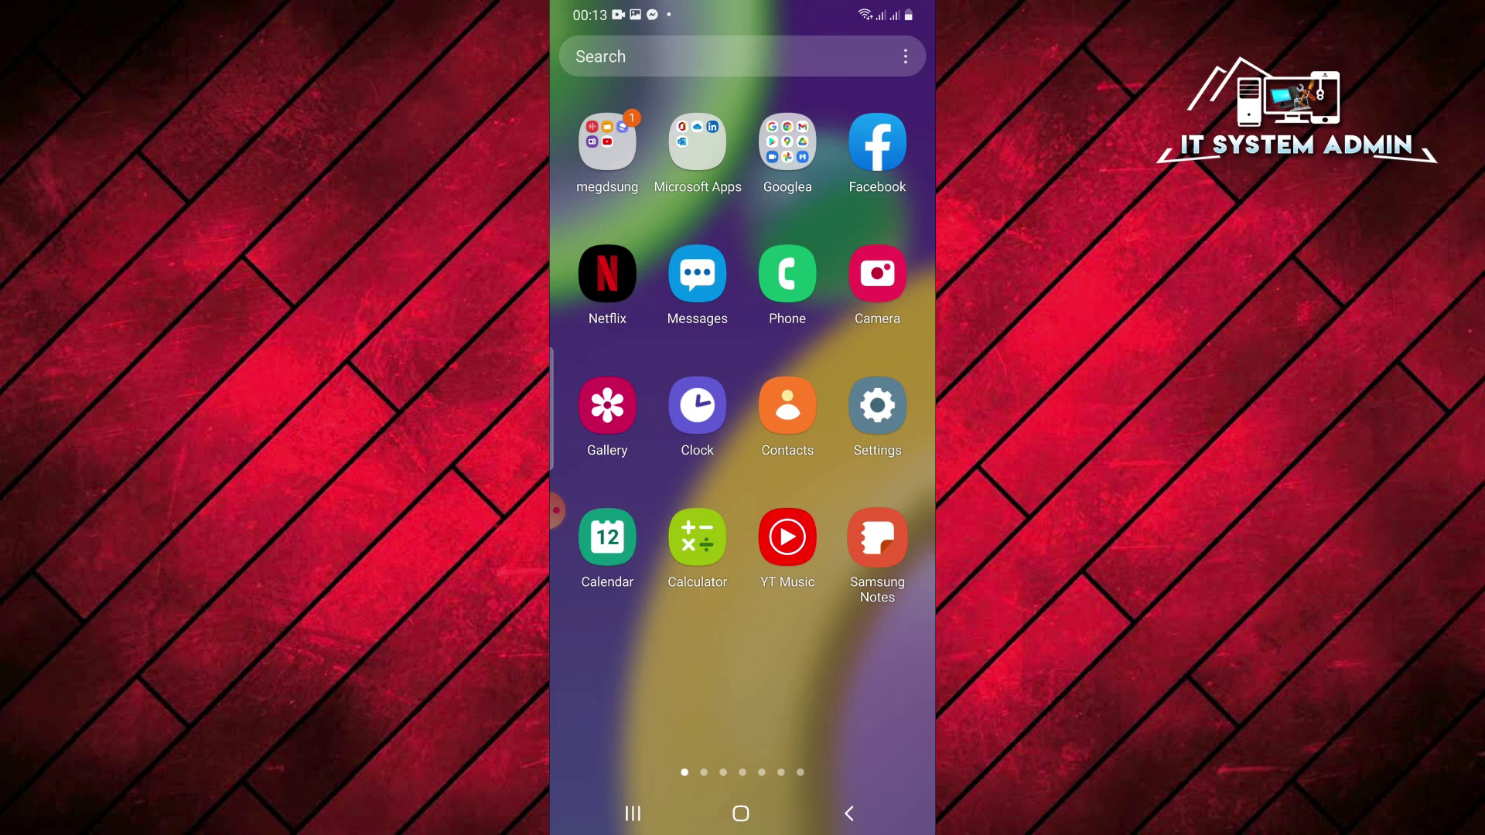
Return to Settings > Connections > Wi-Fi showing Wanderland connected.
click(877, 405)
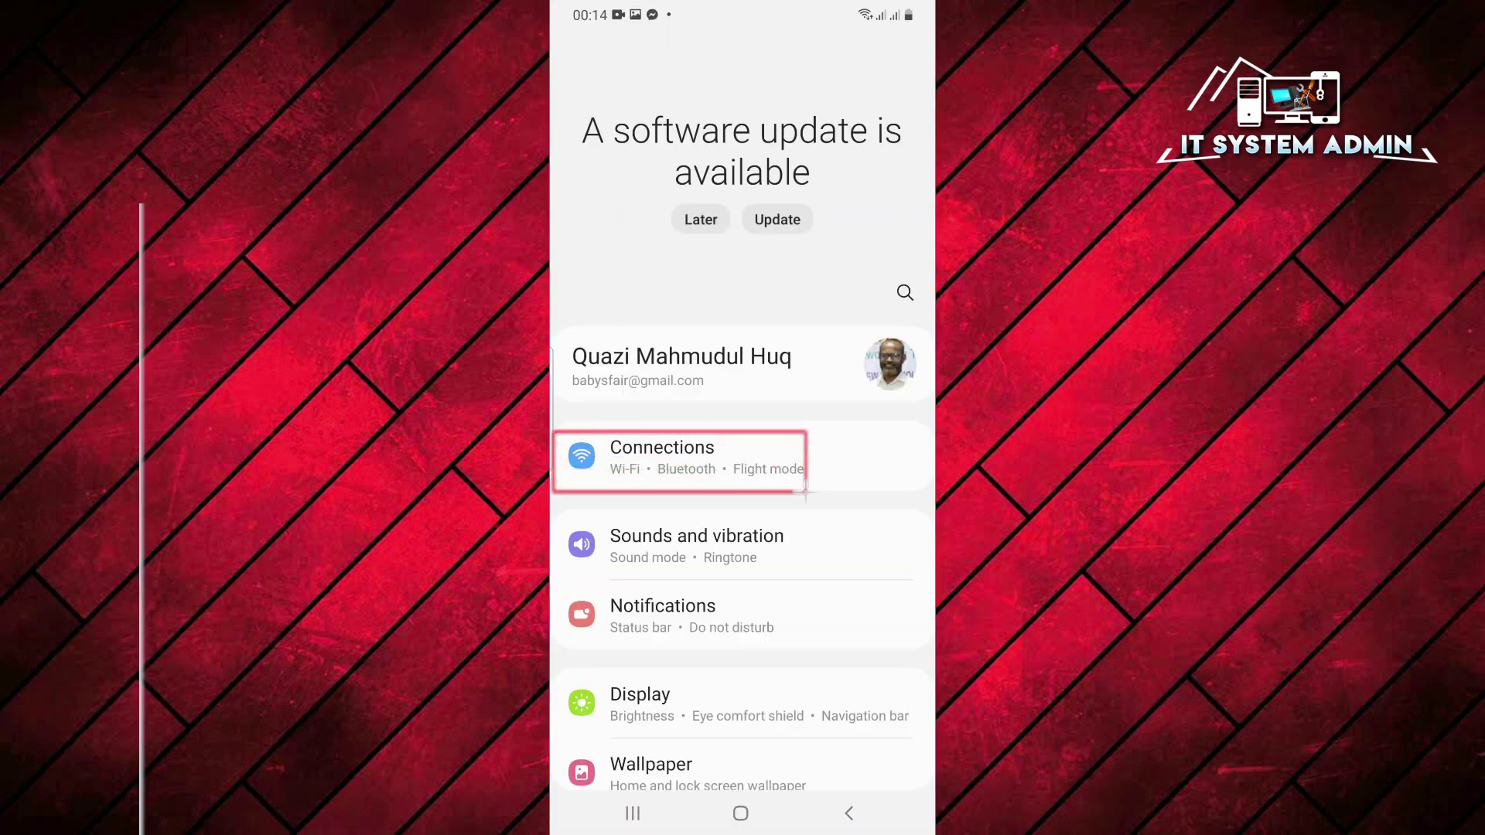
click(661, 458)
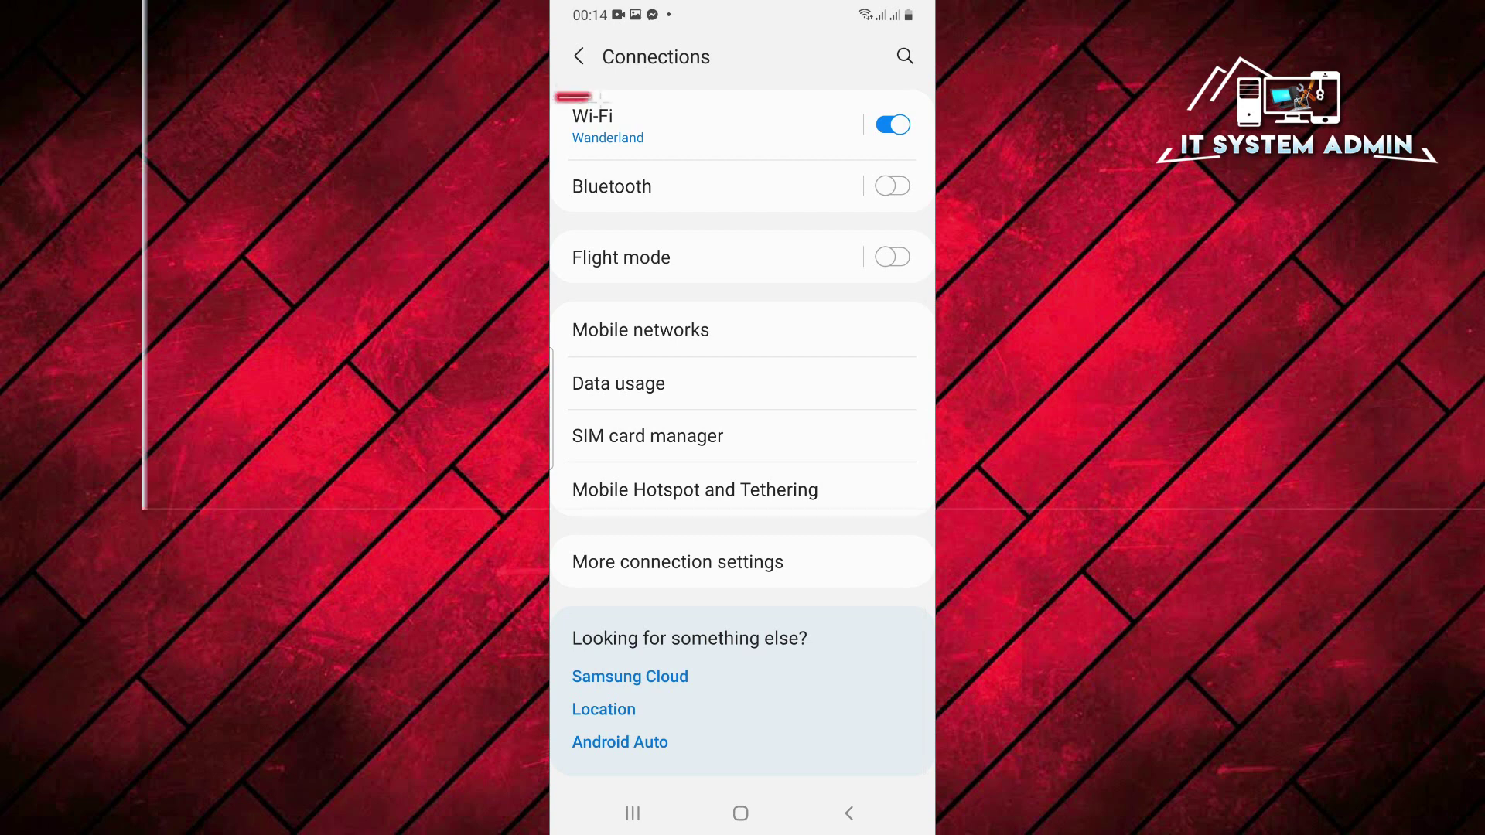
click(627, 126)
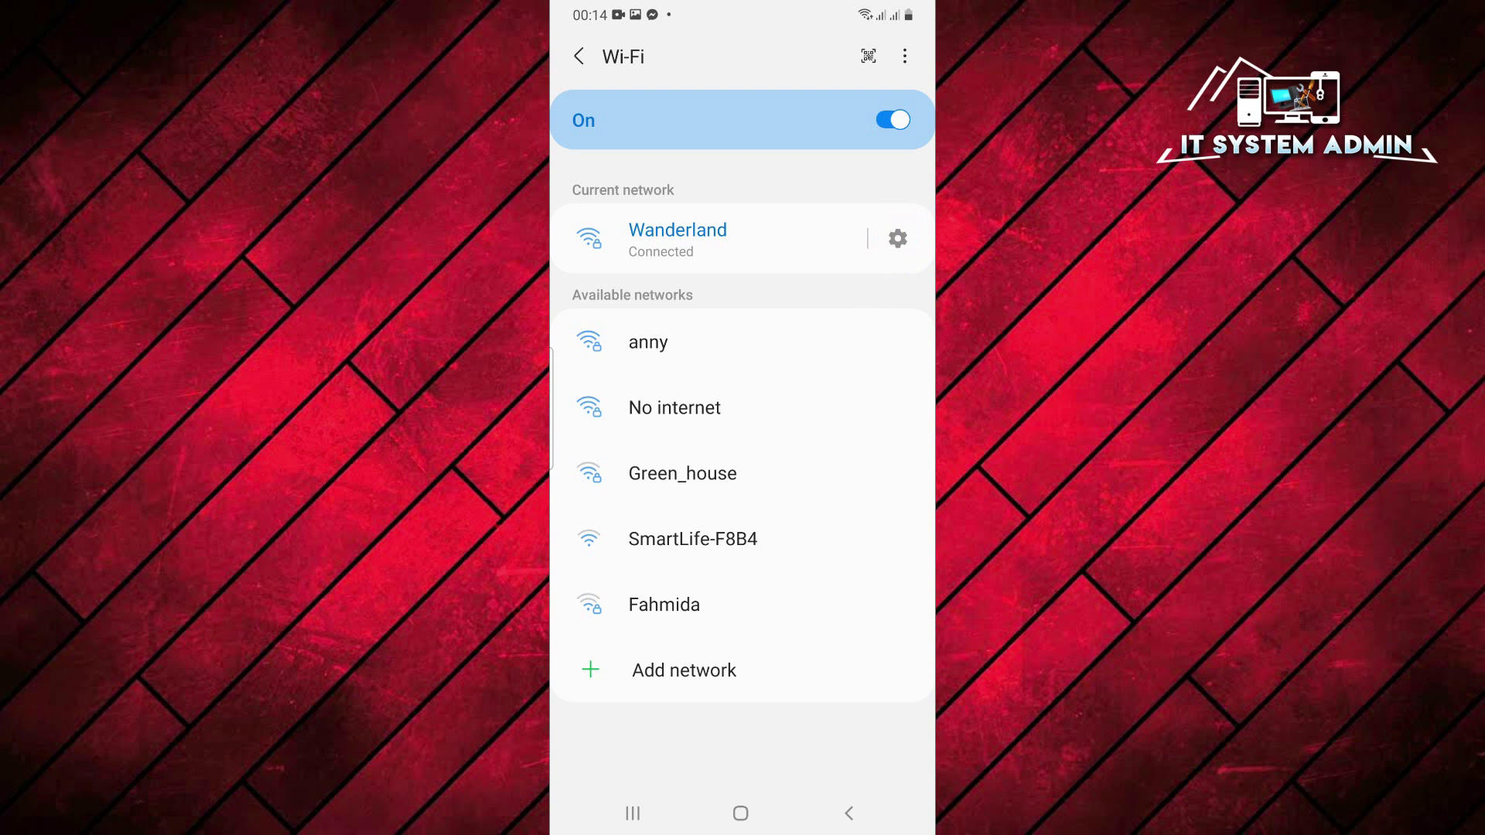
Show the connected Wanderland network's details via its gear icon.
click(897, 238)
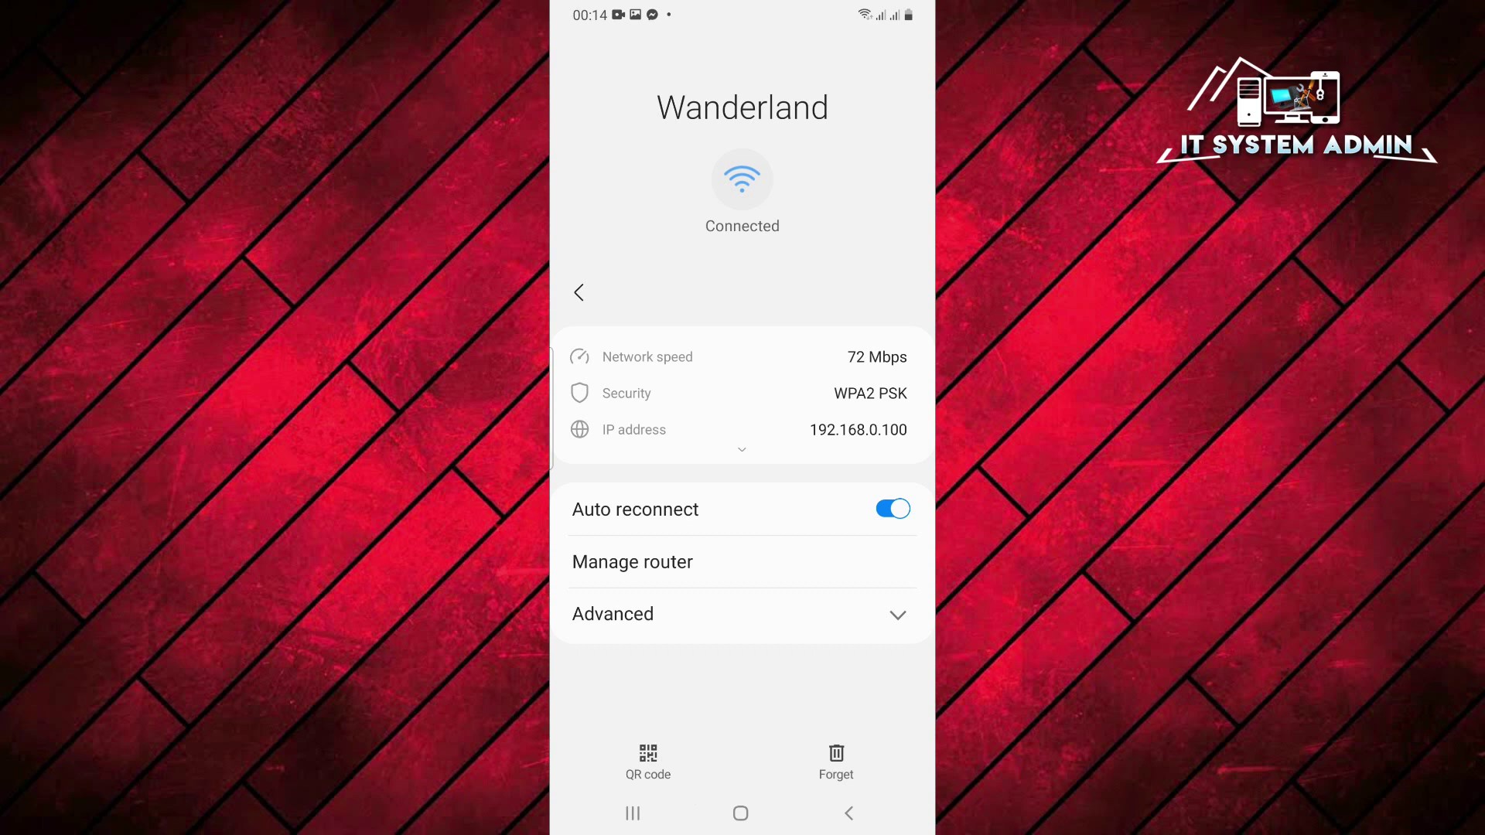
Display Wanderland's share QR code, screenshot it, and back out of the sharing page.
click(647, 760)
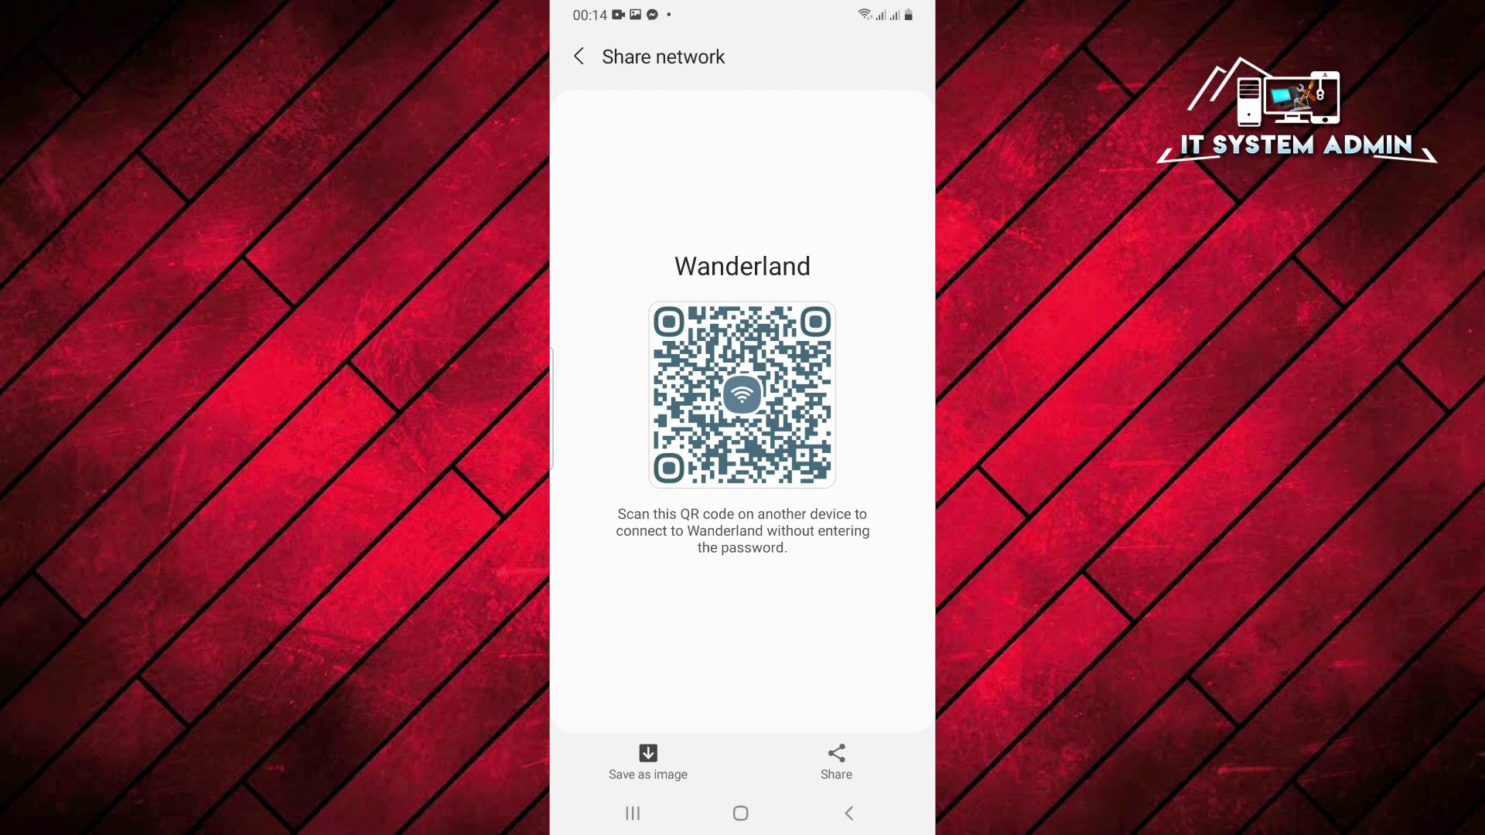
key(Print)
click(847, 813)
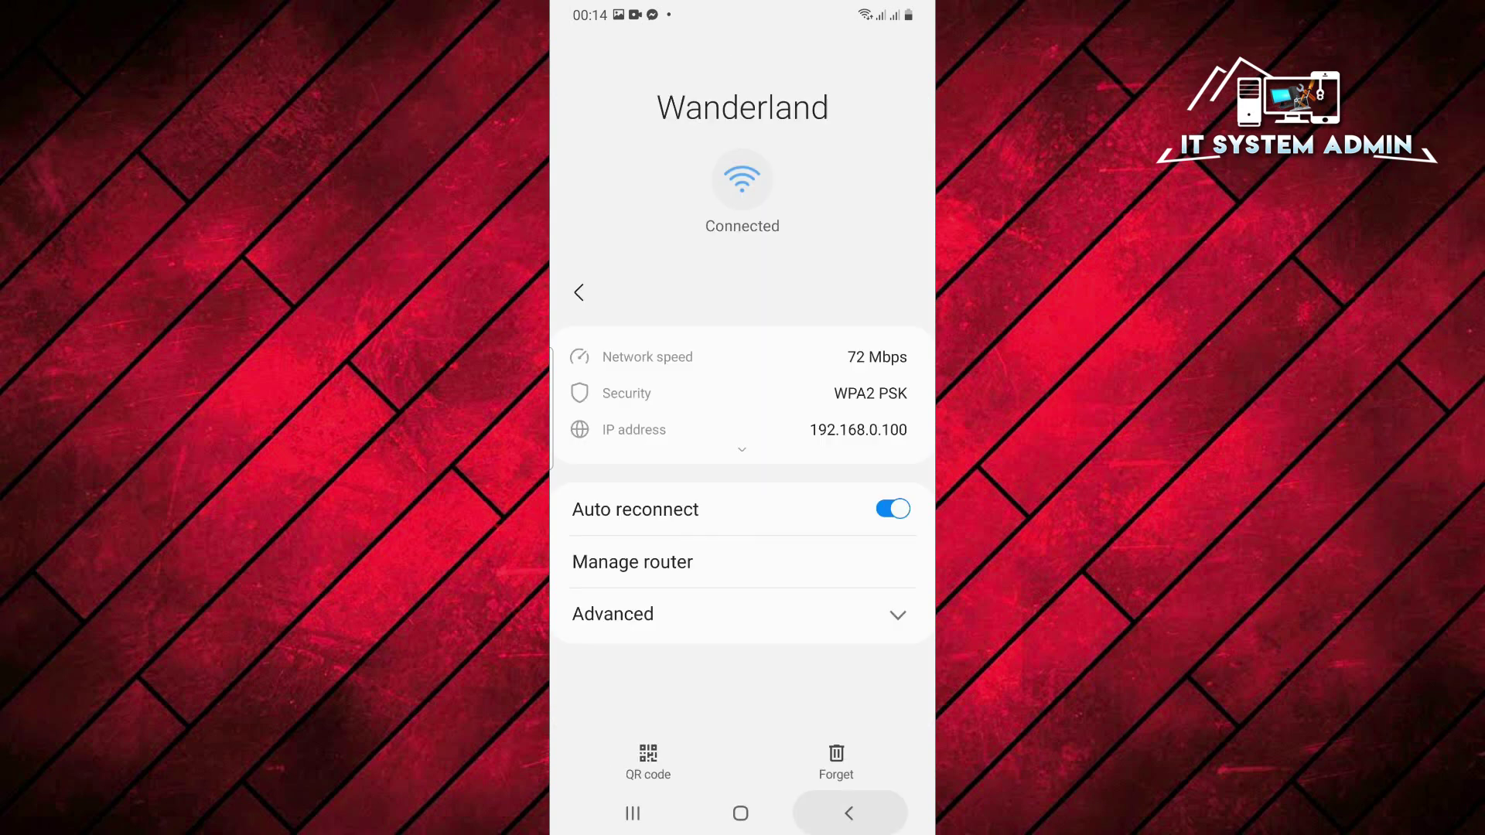
From the home screen launch Chrome and run a Google search for 'qr decoder'.
click(740, 813)
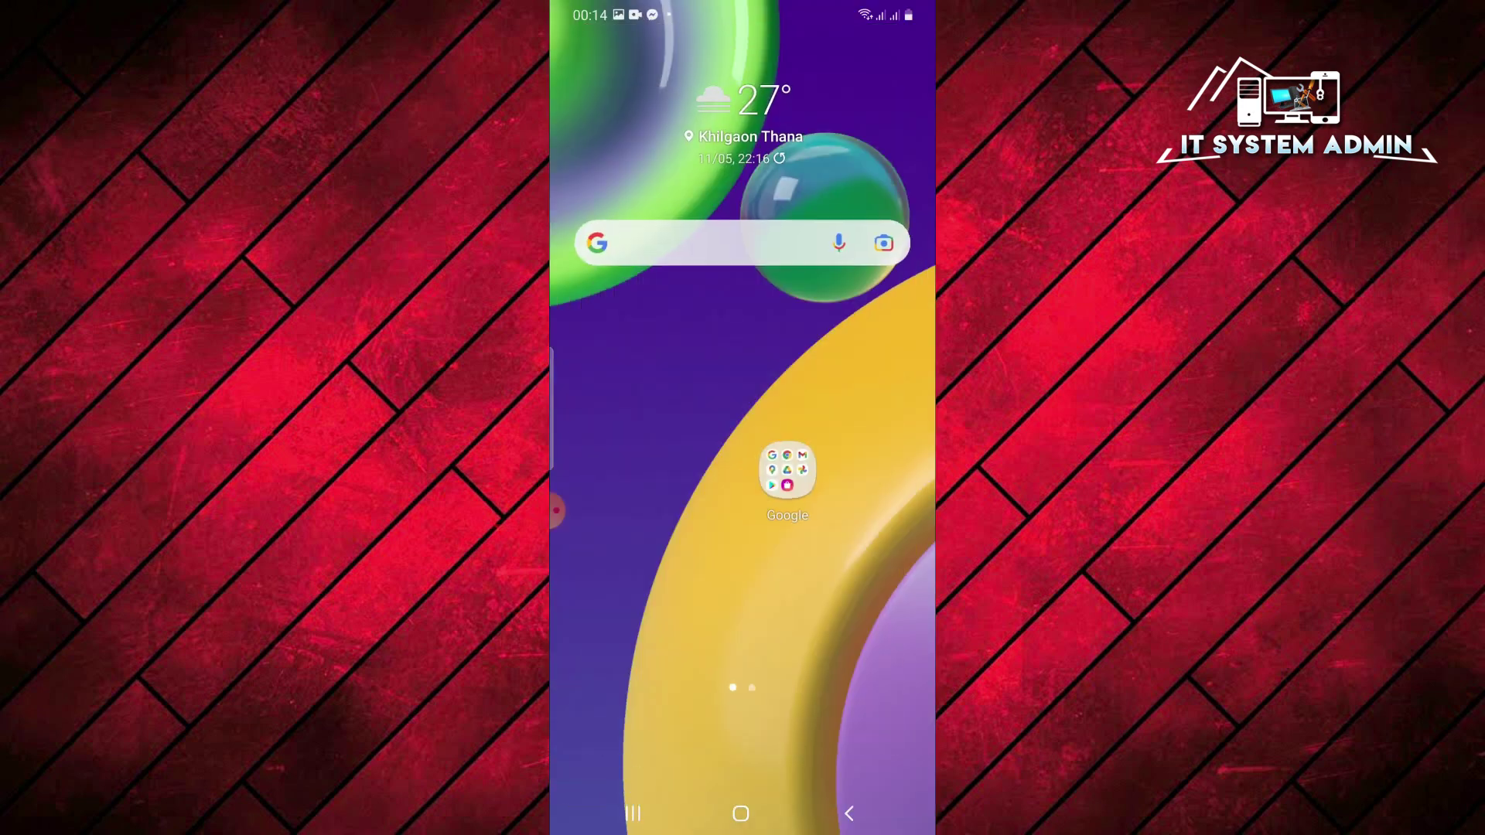
drag(743, 697, 743, 349)
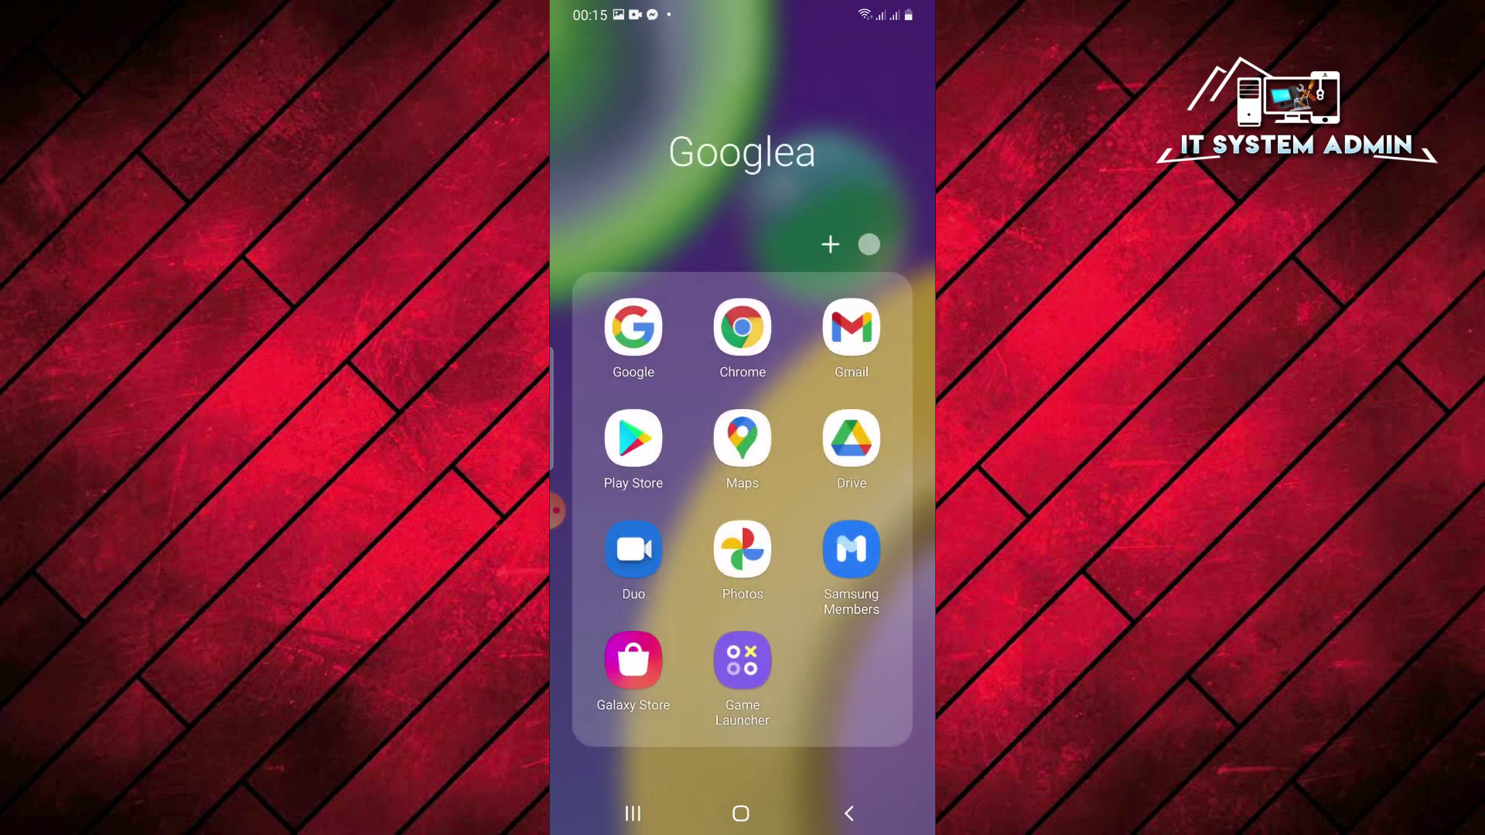
click(742, 327)
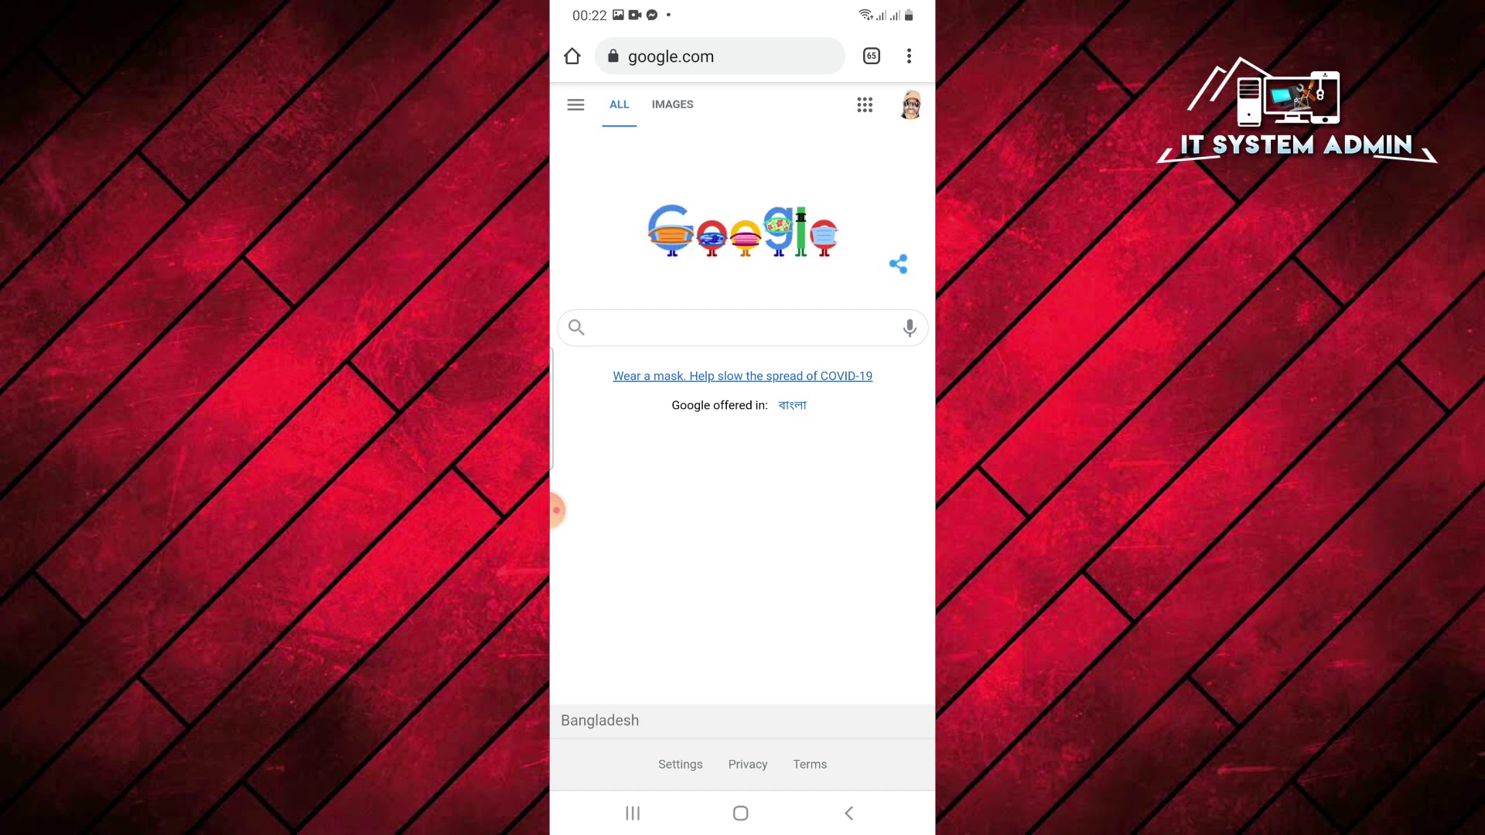
click(743, 327)
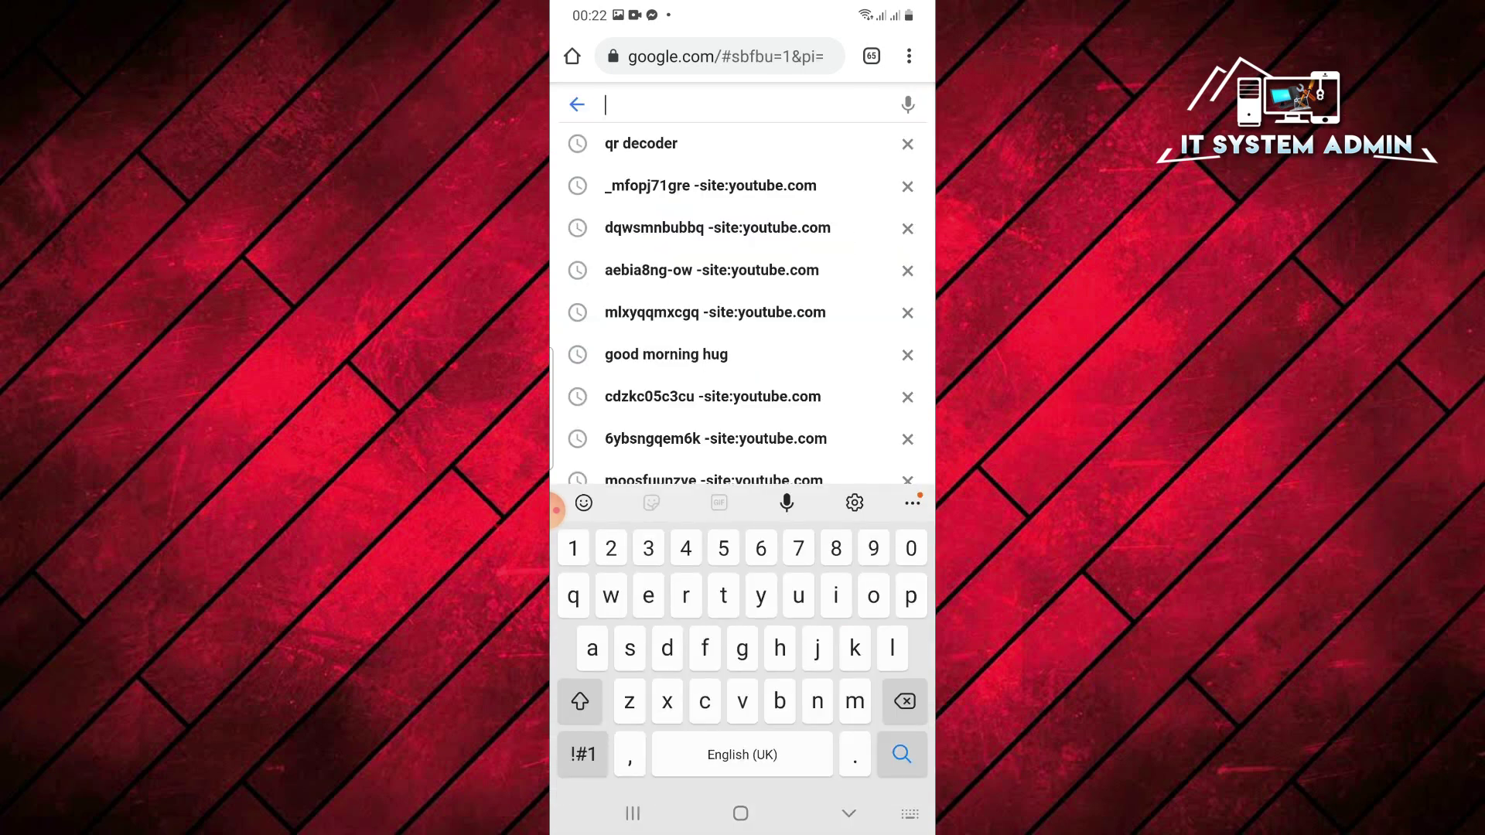
text(q)
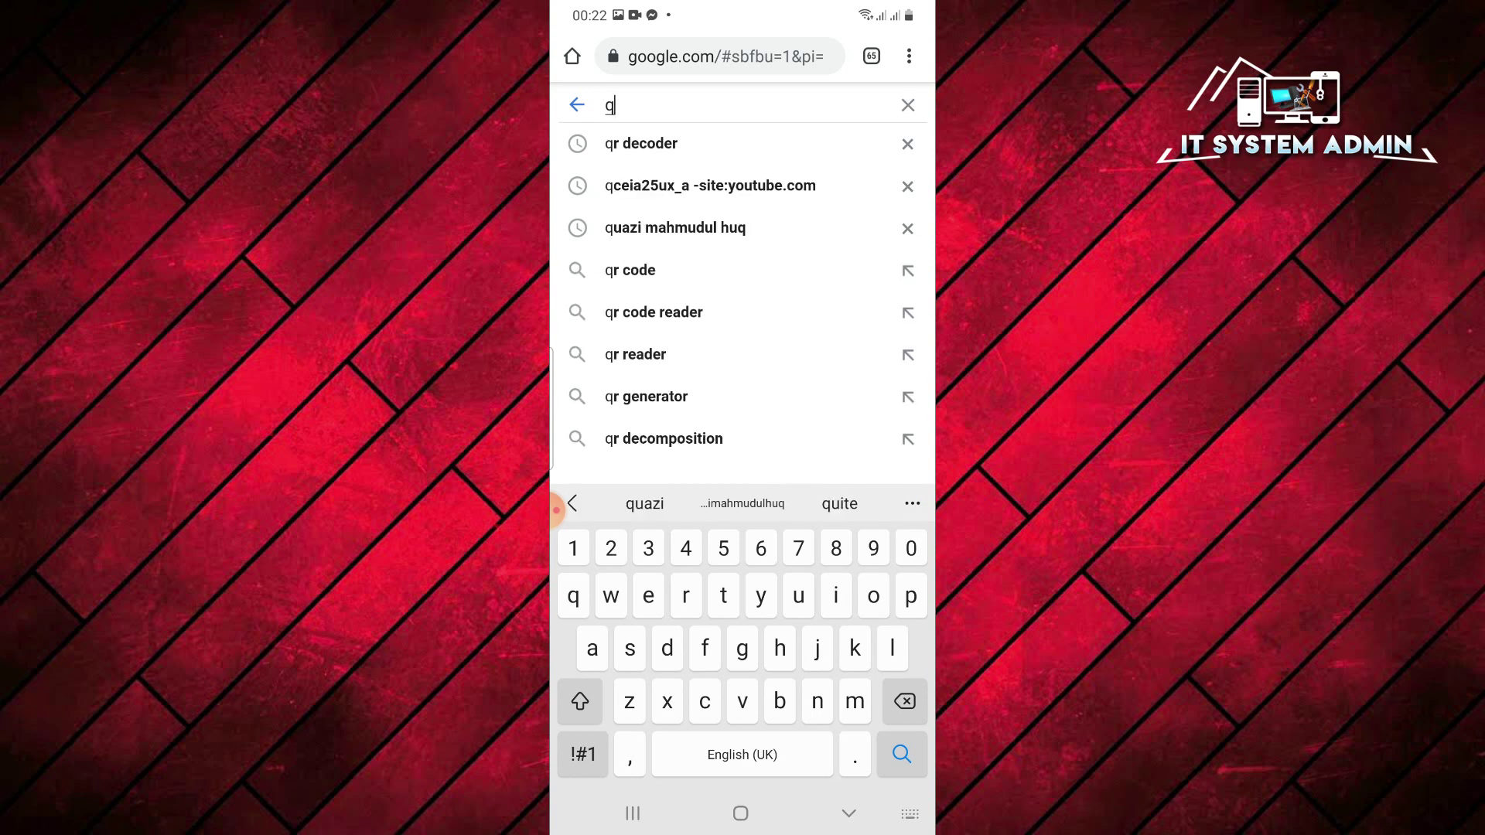
text(r)
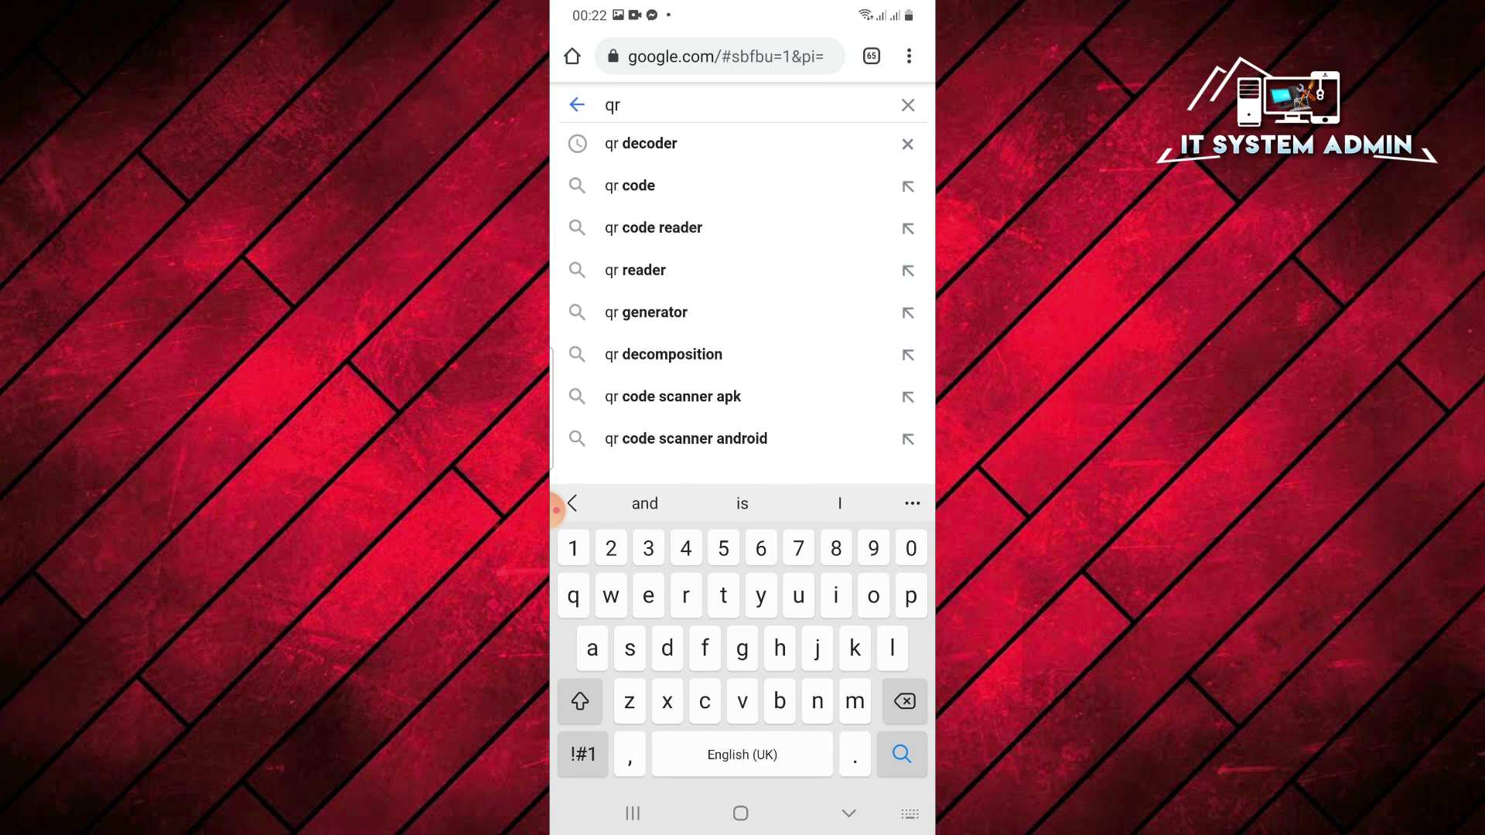
click(641, 143)
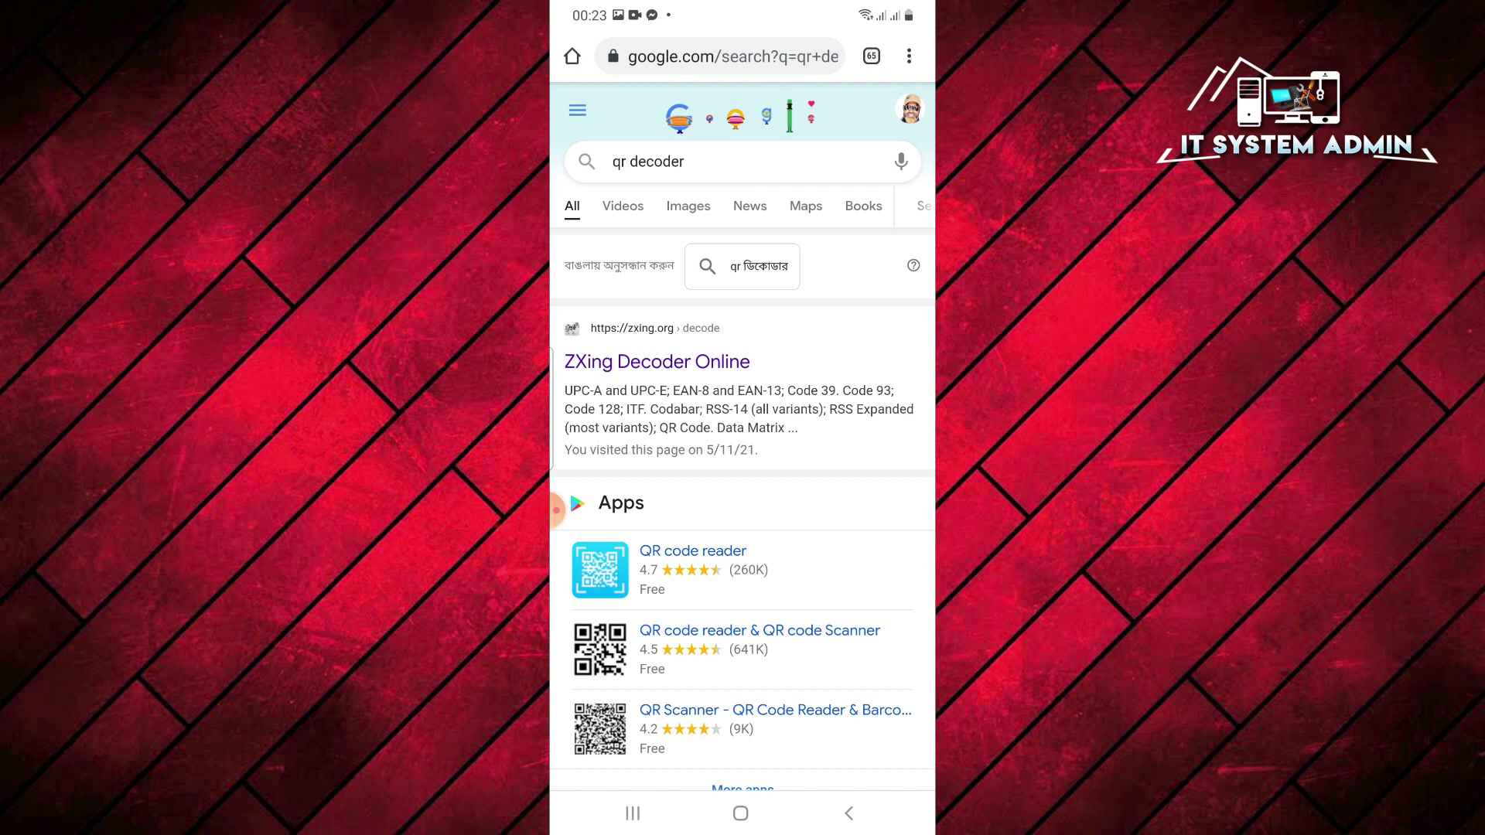
Load ZXing Decoder Online, start Choose file and allow the camera and audio permissions.
click(657, 360)
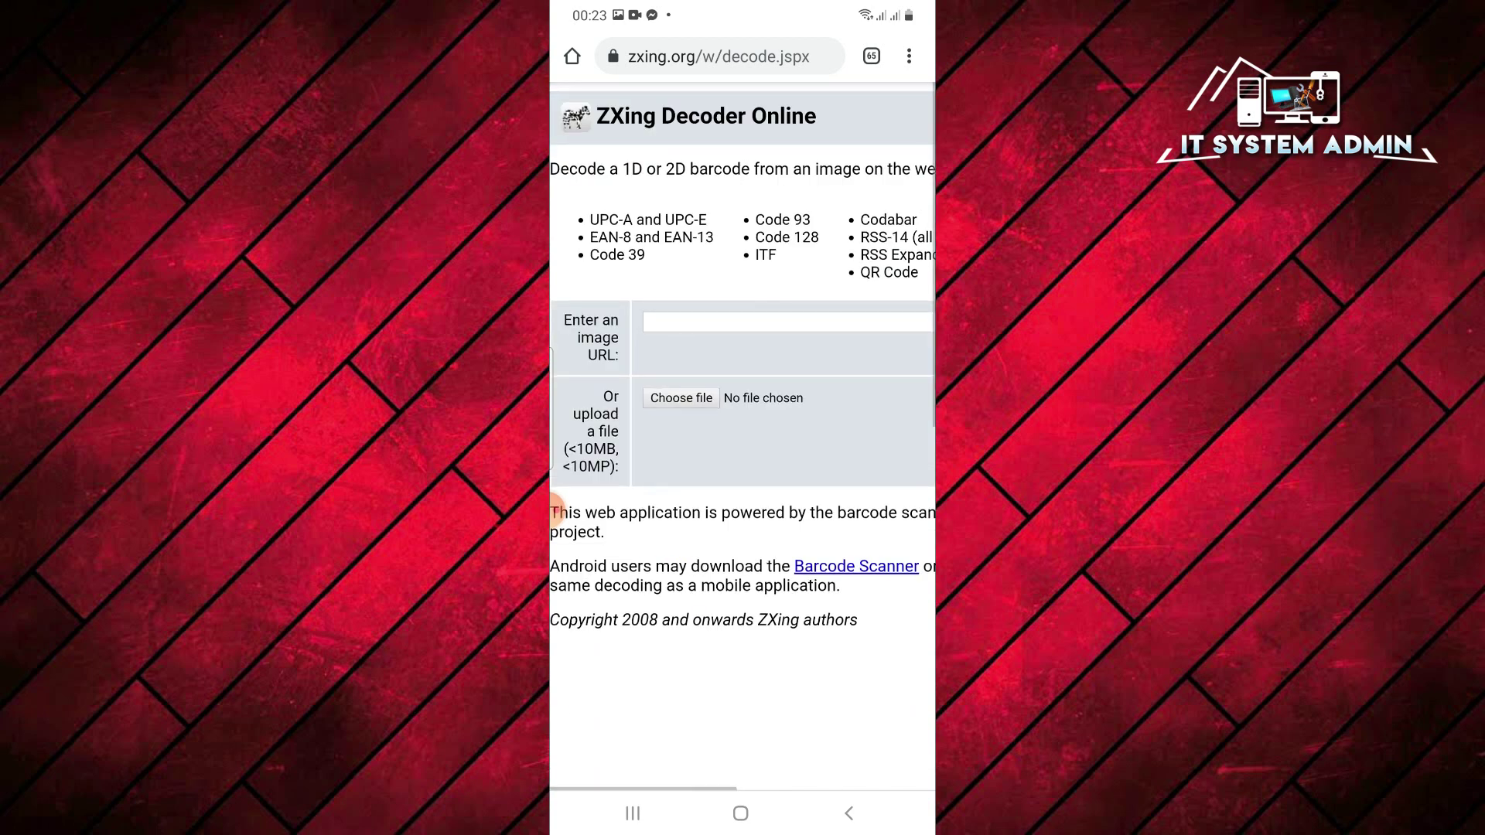
scroll(557, 511, up, 3)
scroll(557, 511, up, 3)
scroll(554, 512, up, 2)
scroll(555, 511, up, 2)
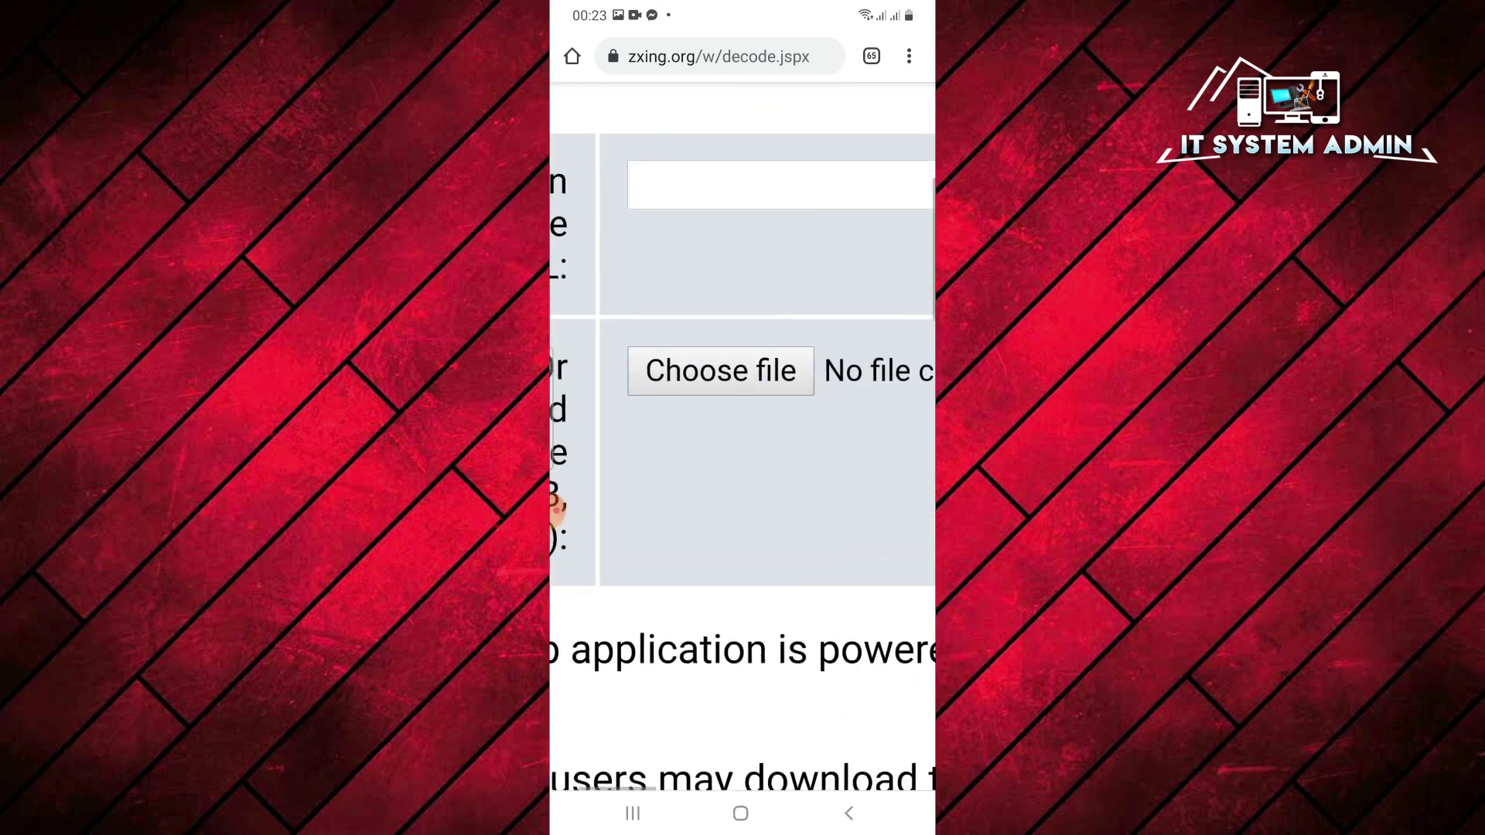
scroll(554, 509, up, 1)
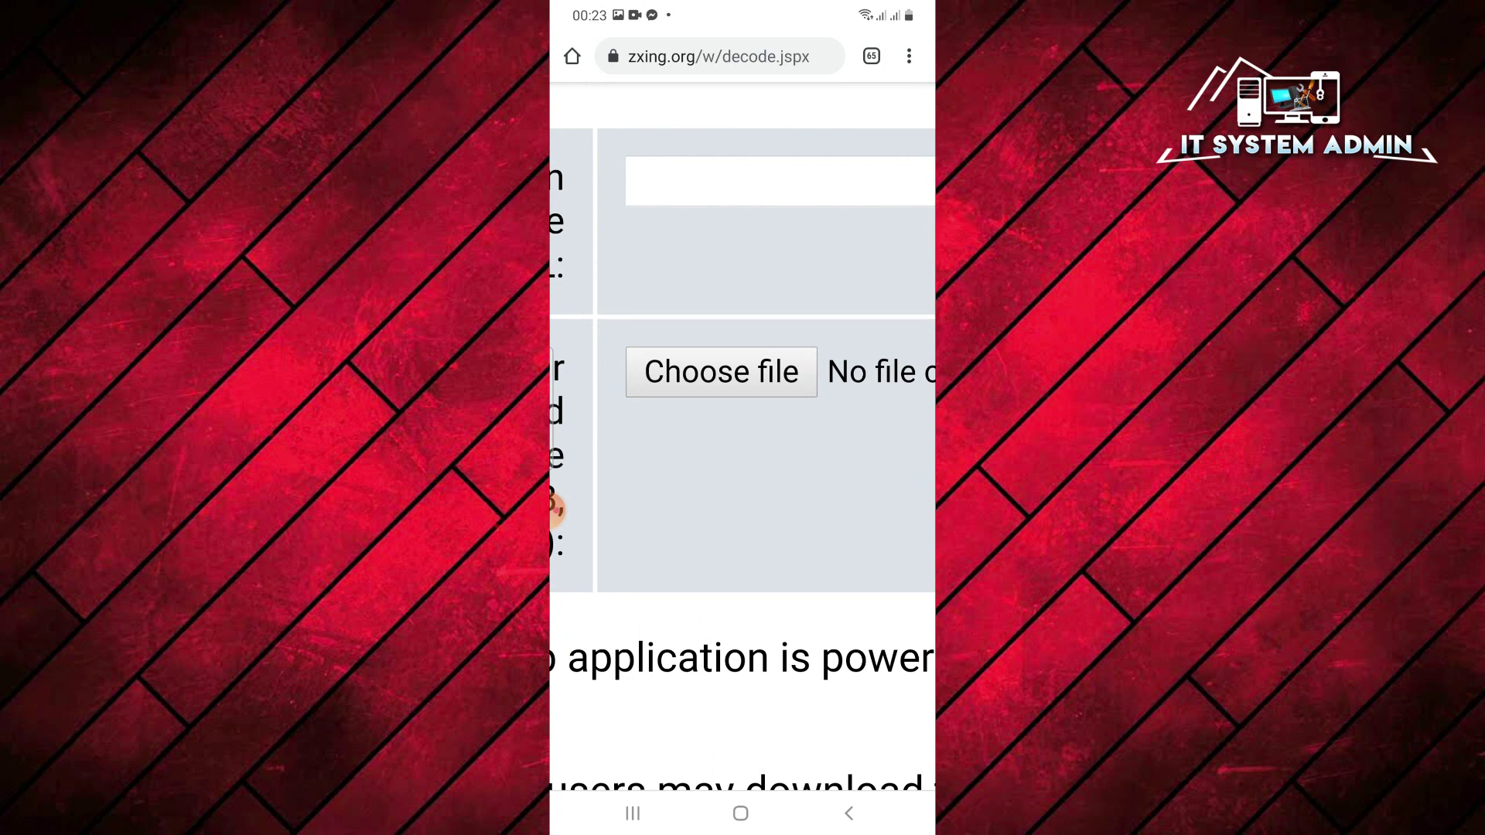
click(720, 372)
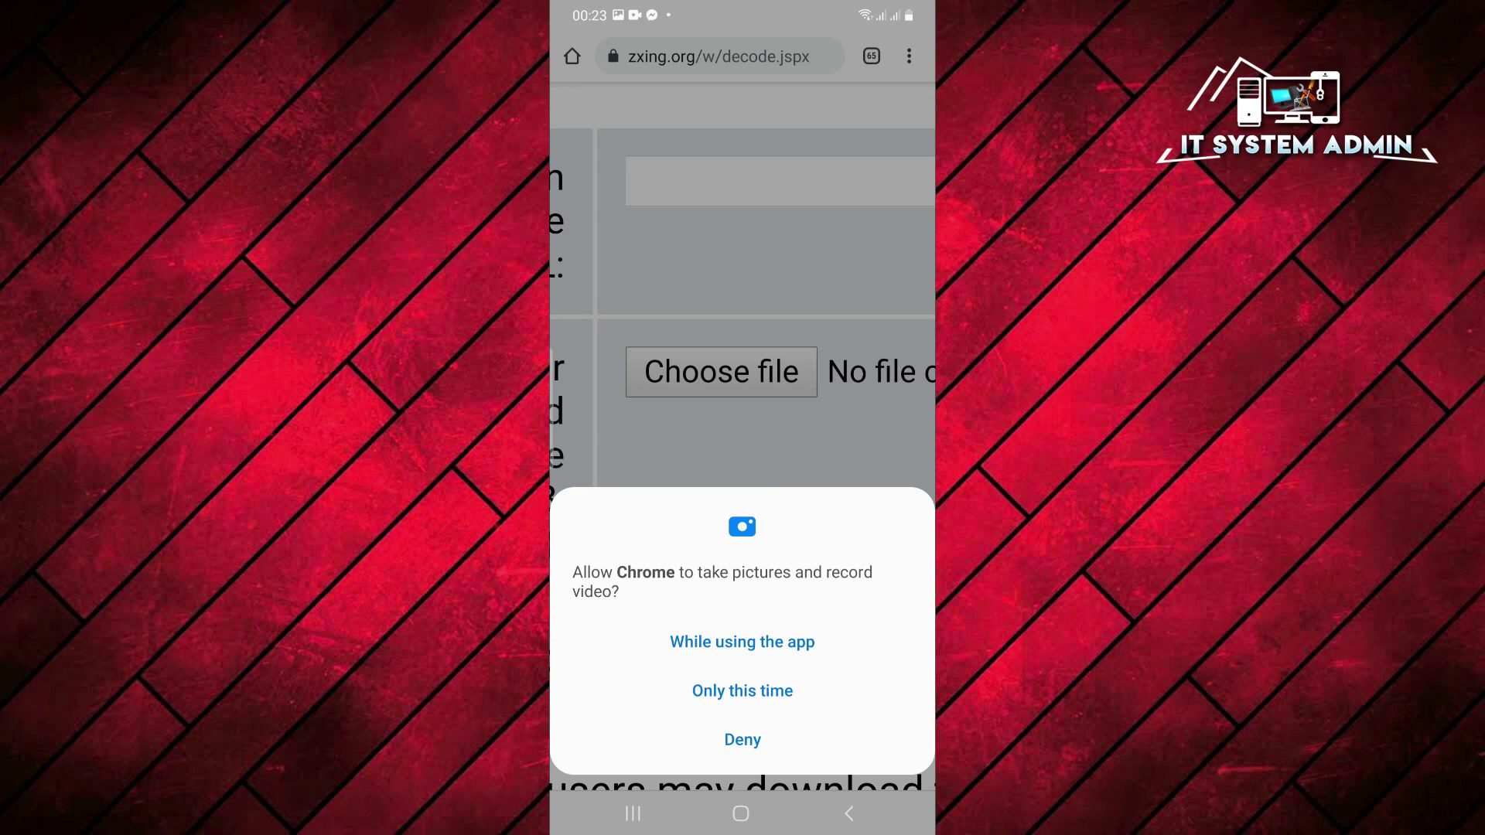
click(743, 690)
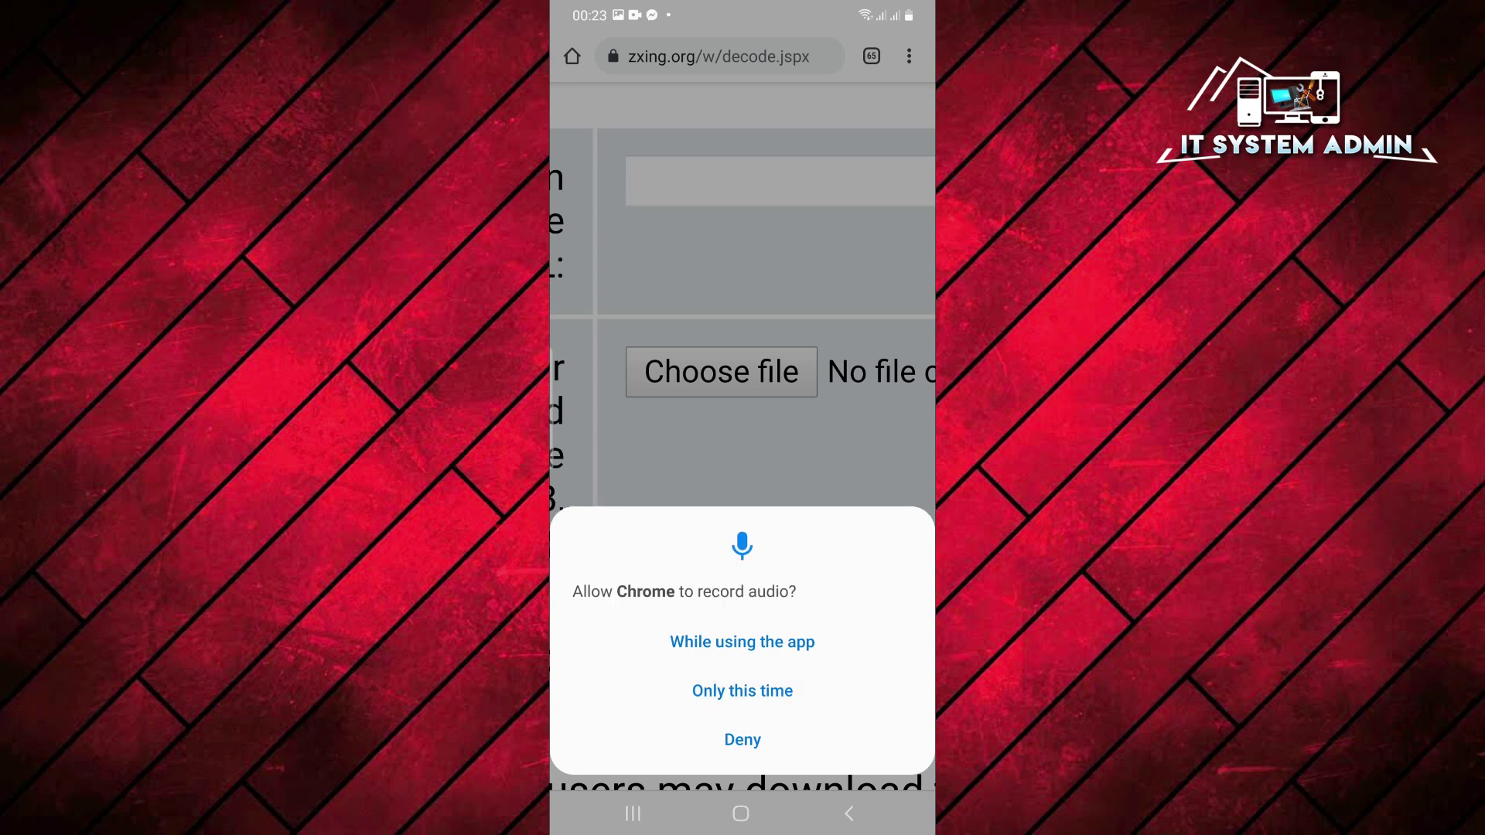
click(743, 690)
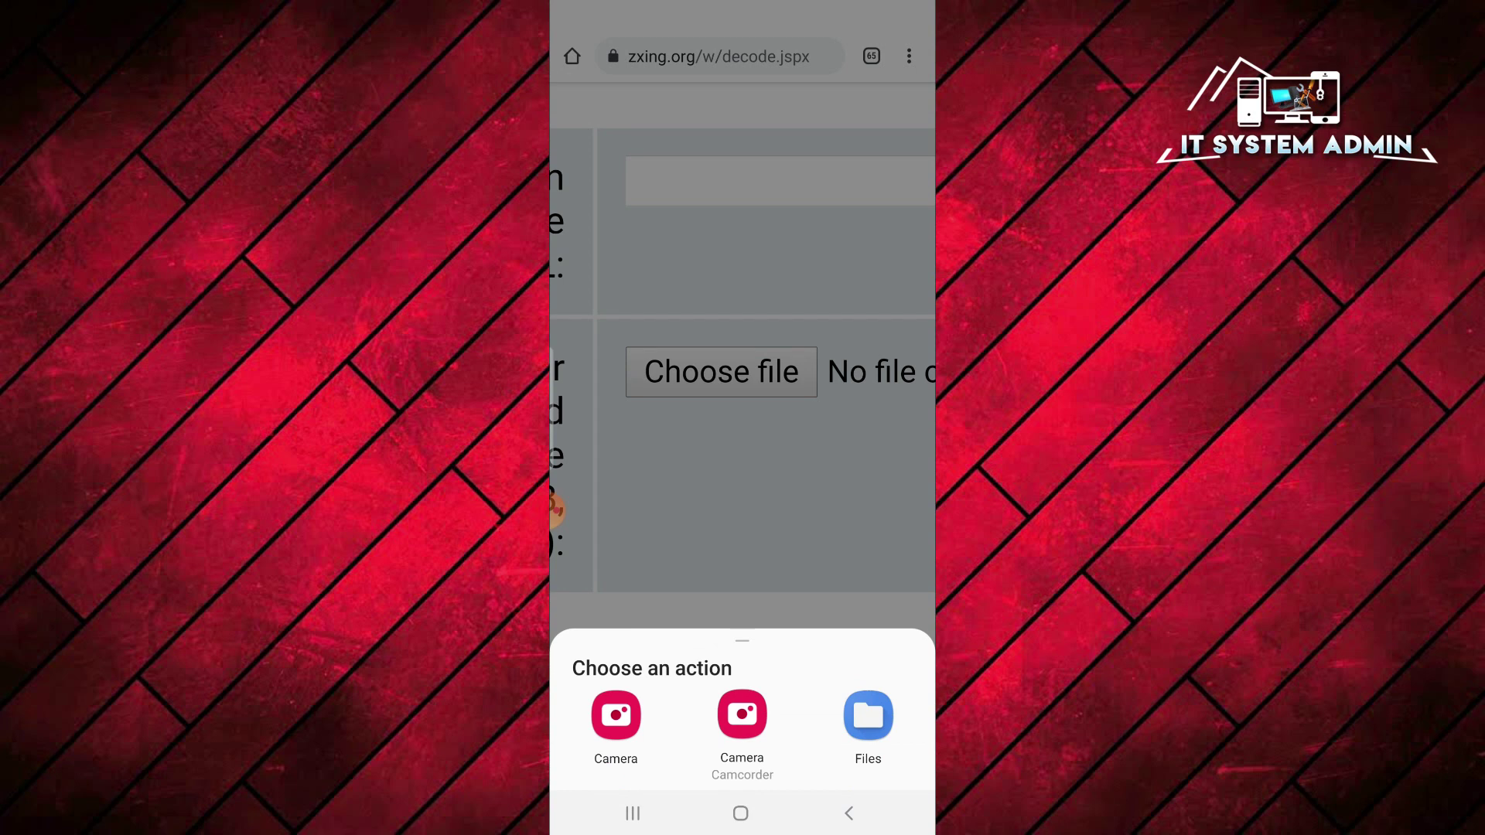
Pick the latest QR screenshot from Files so ZXing decodes Wanderland's Wi-Fi details.
click(868, 714)
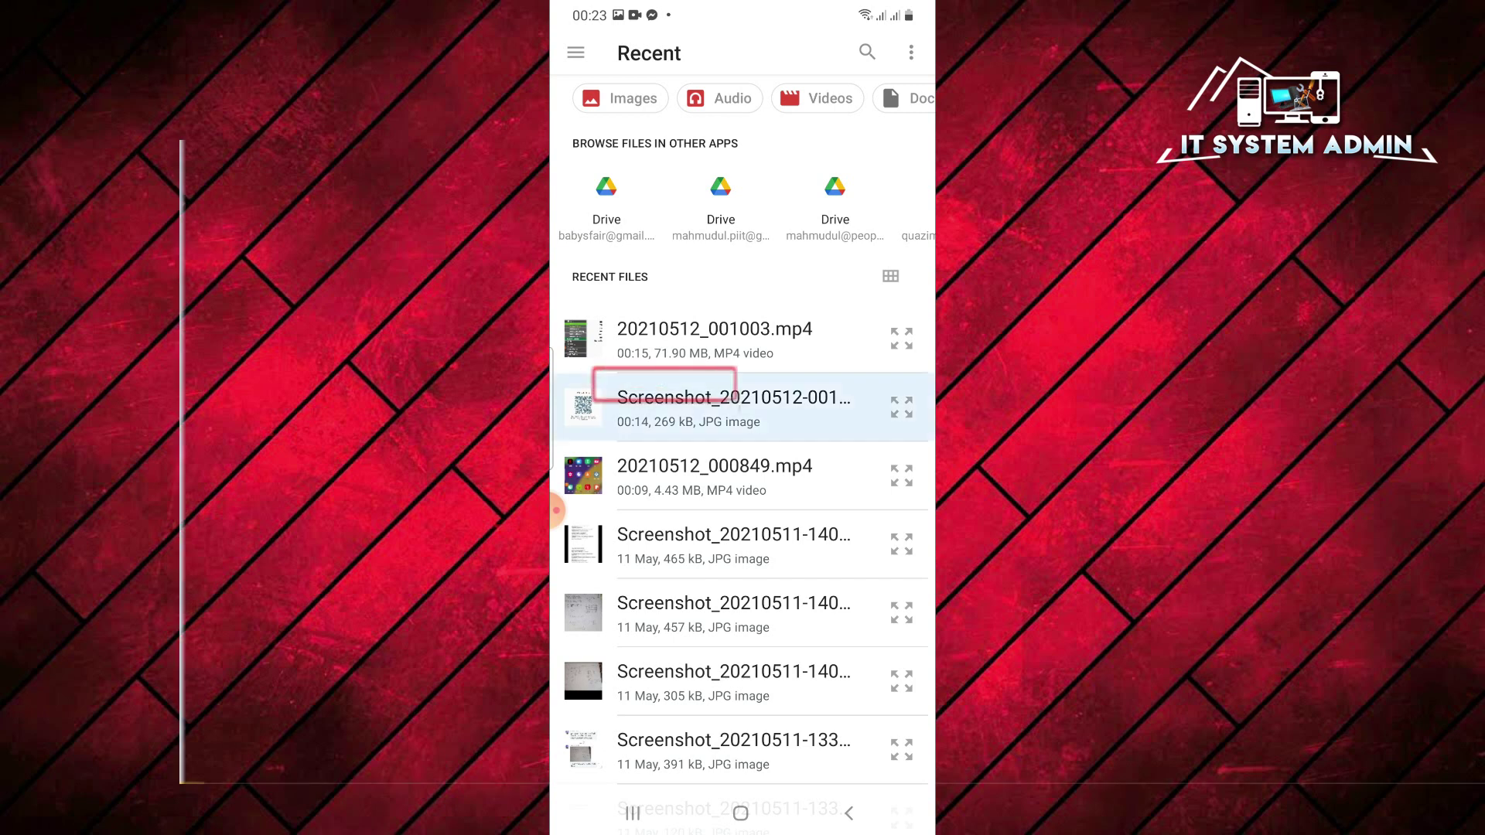
click(720, 409)
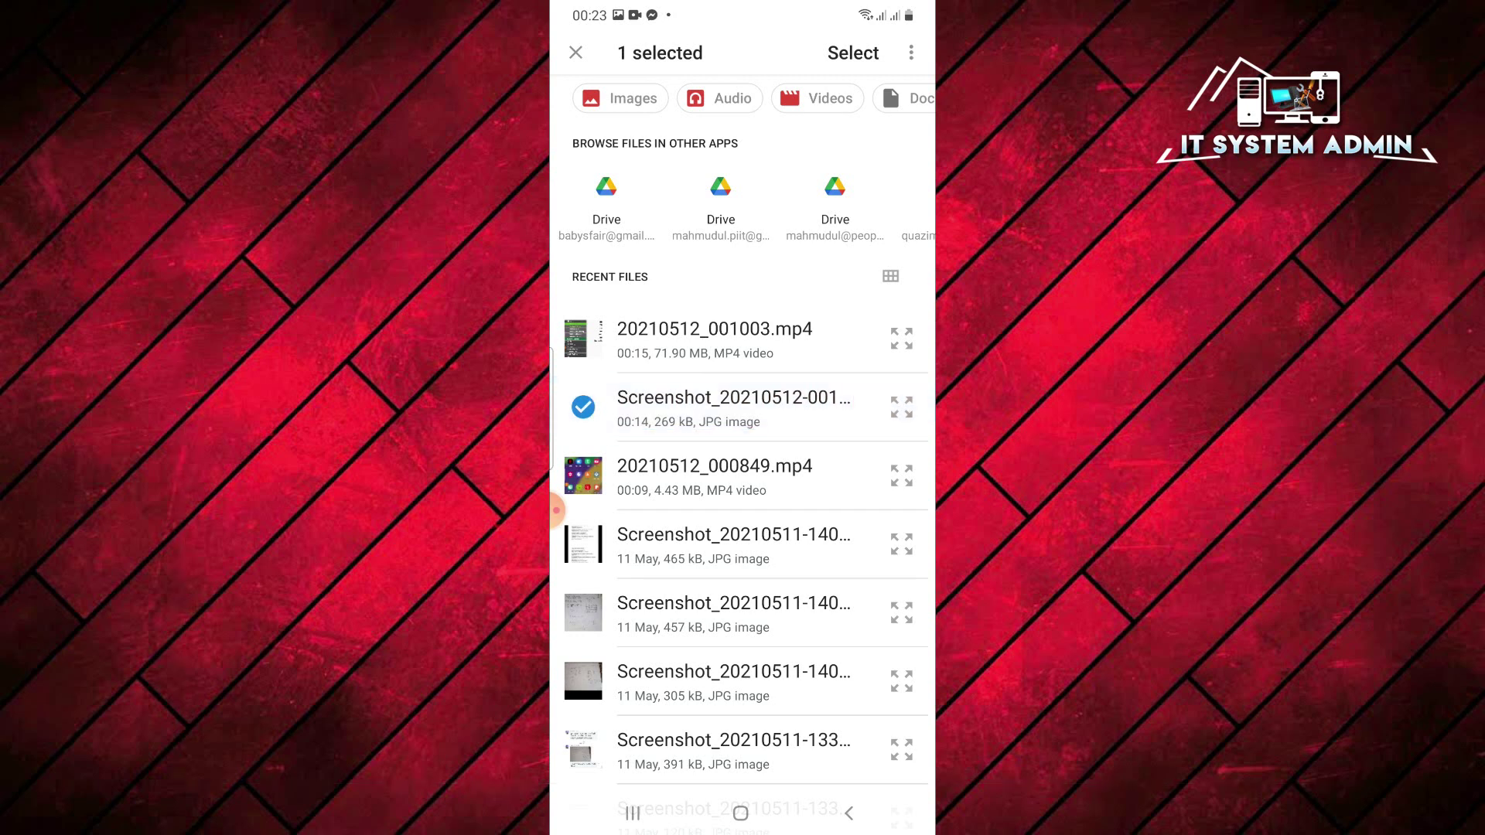
key(Escape)
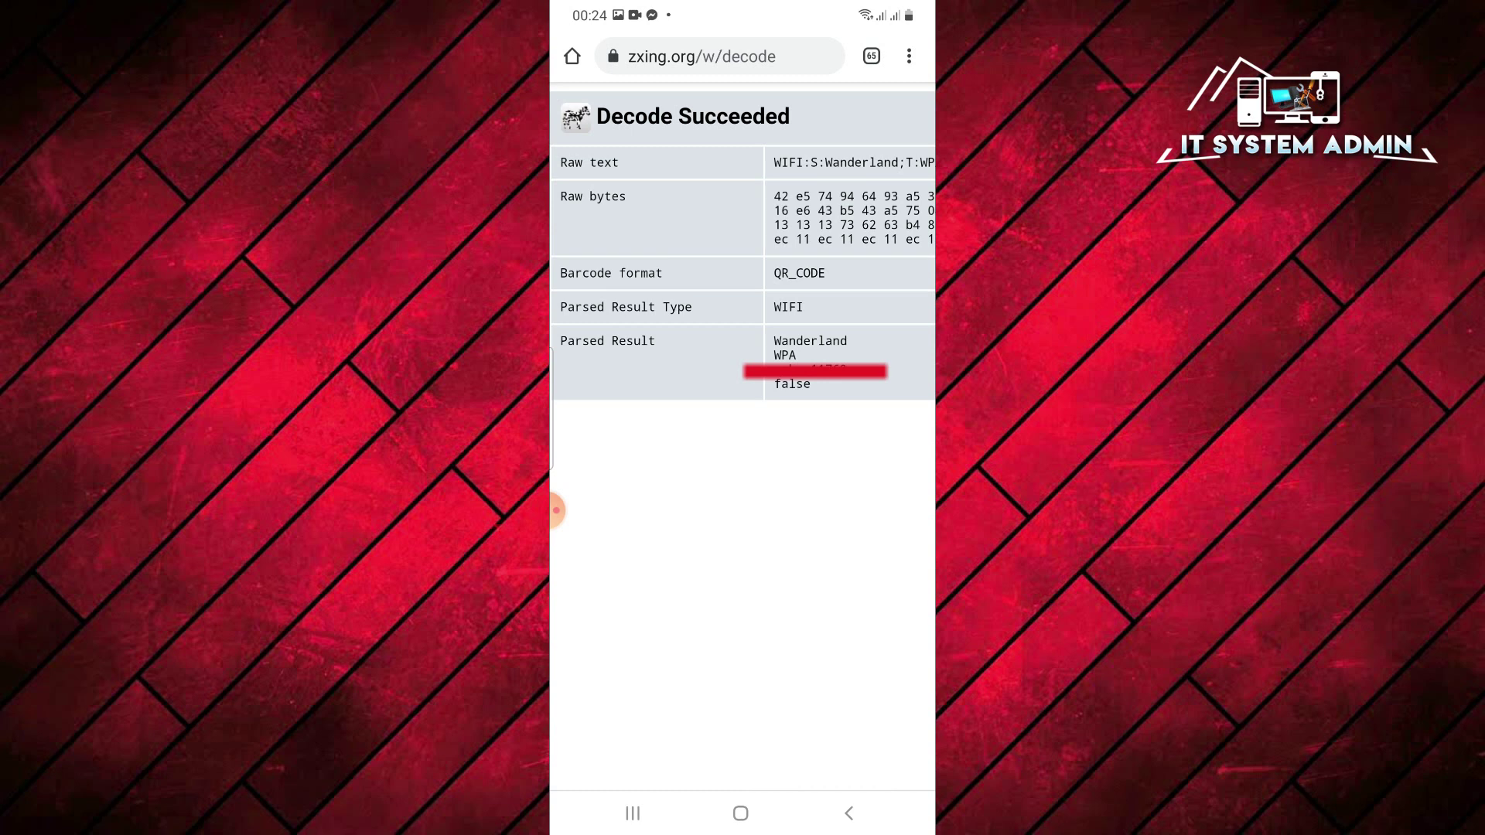
scroll(742, 349, up, 3)
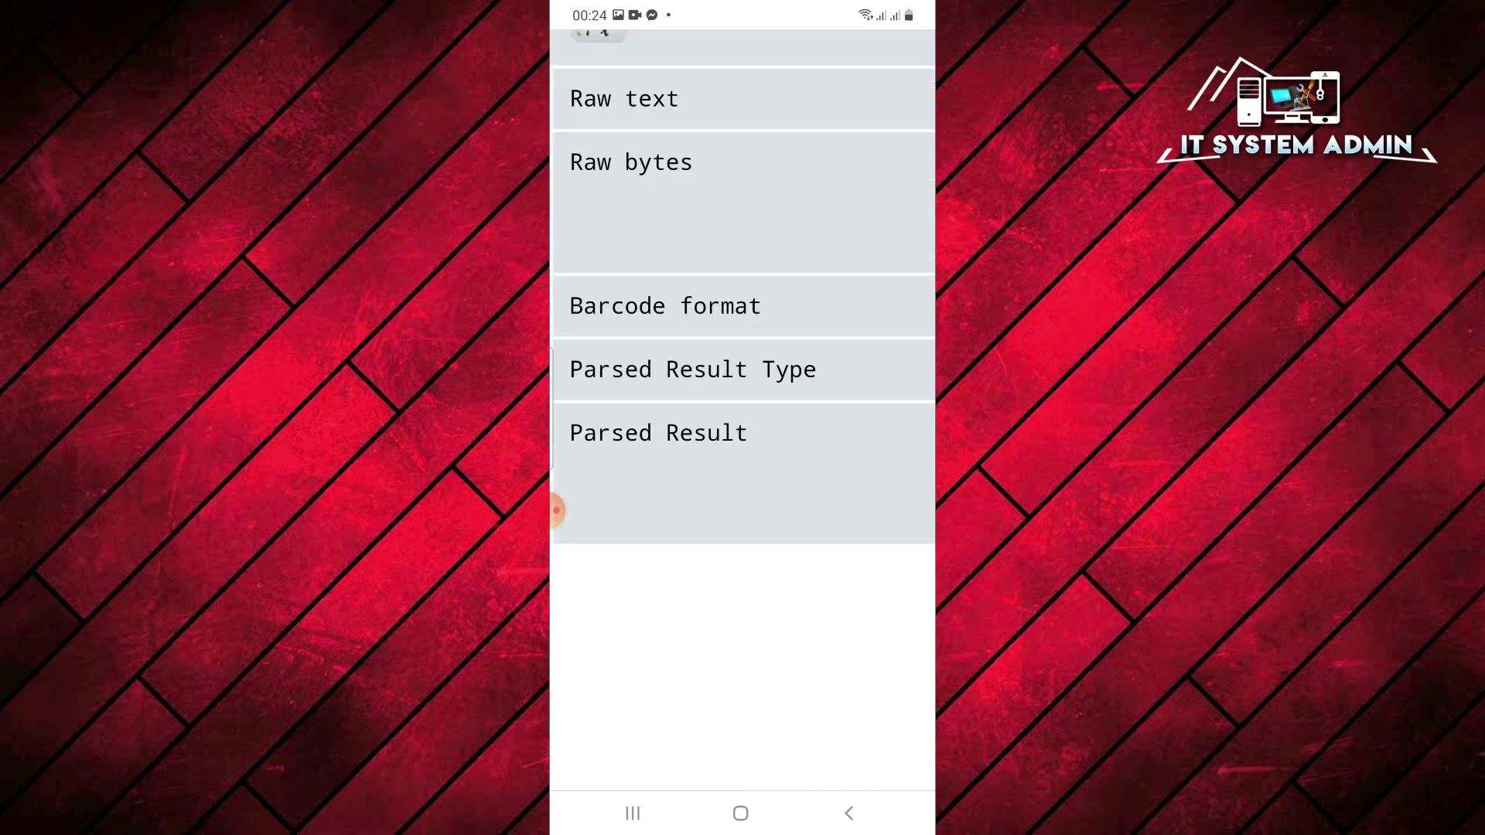
scroll(743, 290, right, 5)
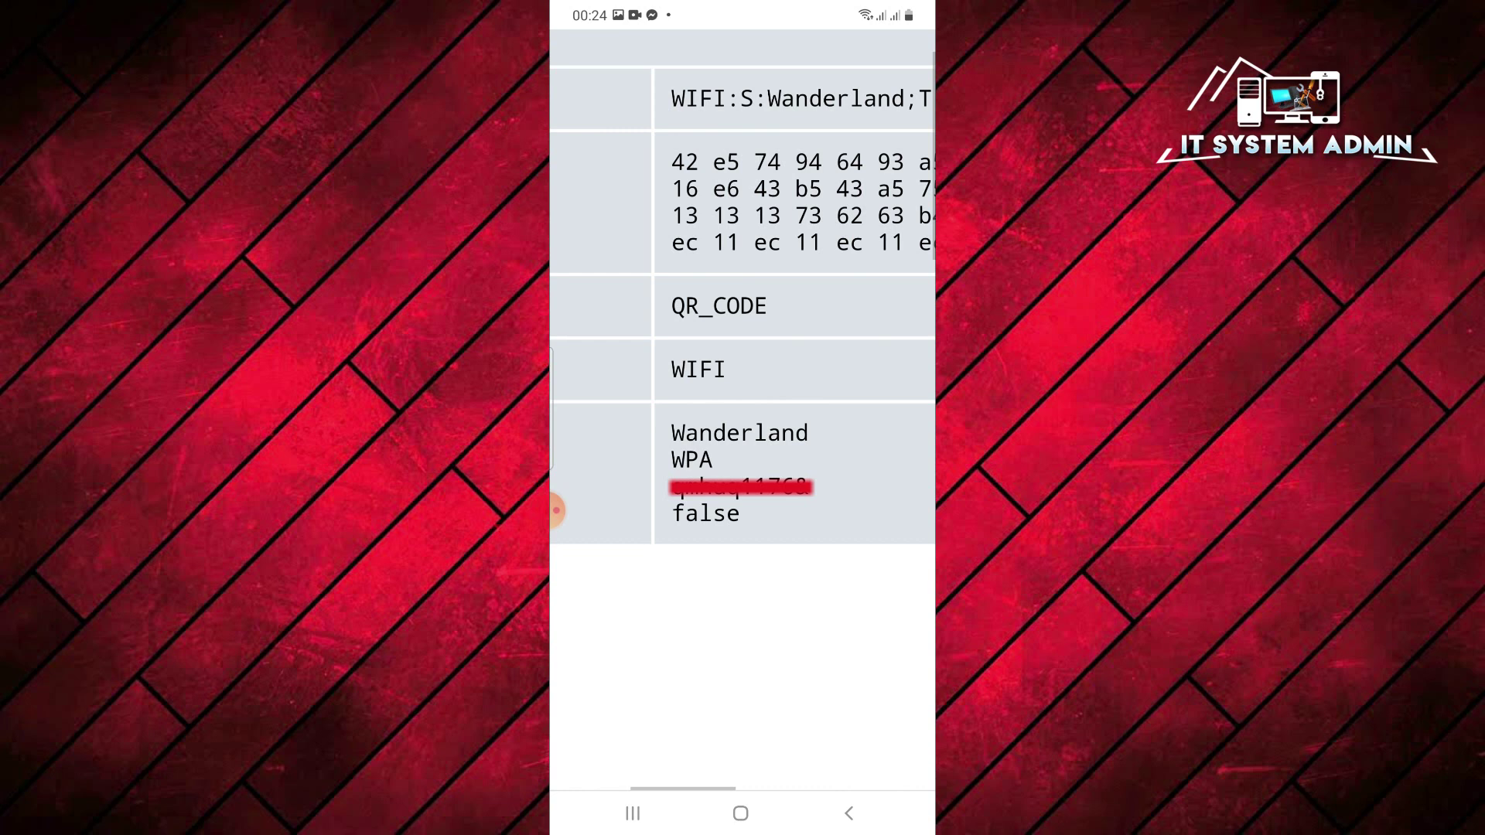
Leave ZXing's decoded Wanderland WPA result and return to the Android home screen.
click(740, 813)
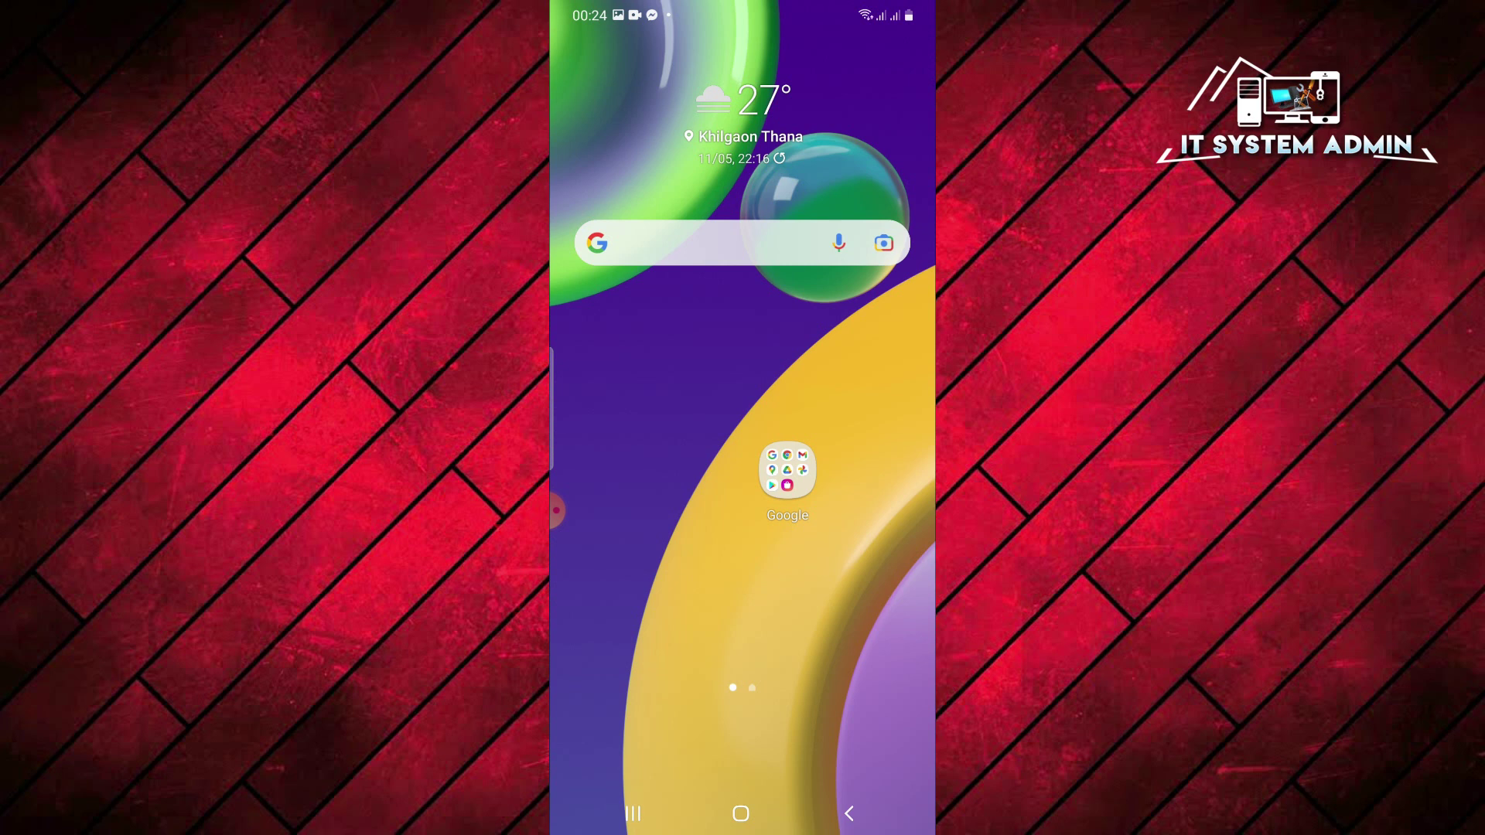